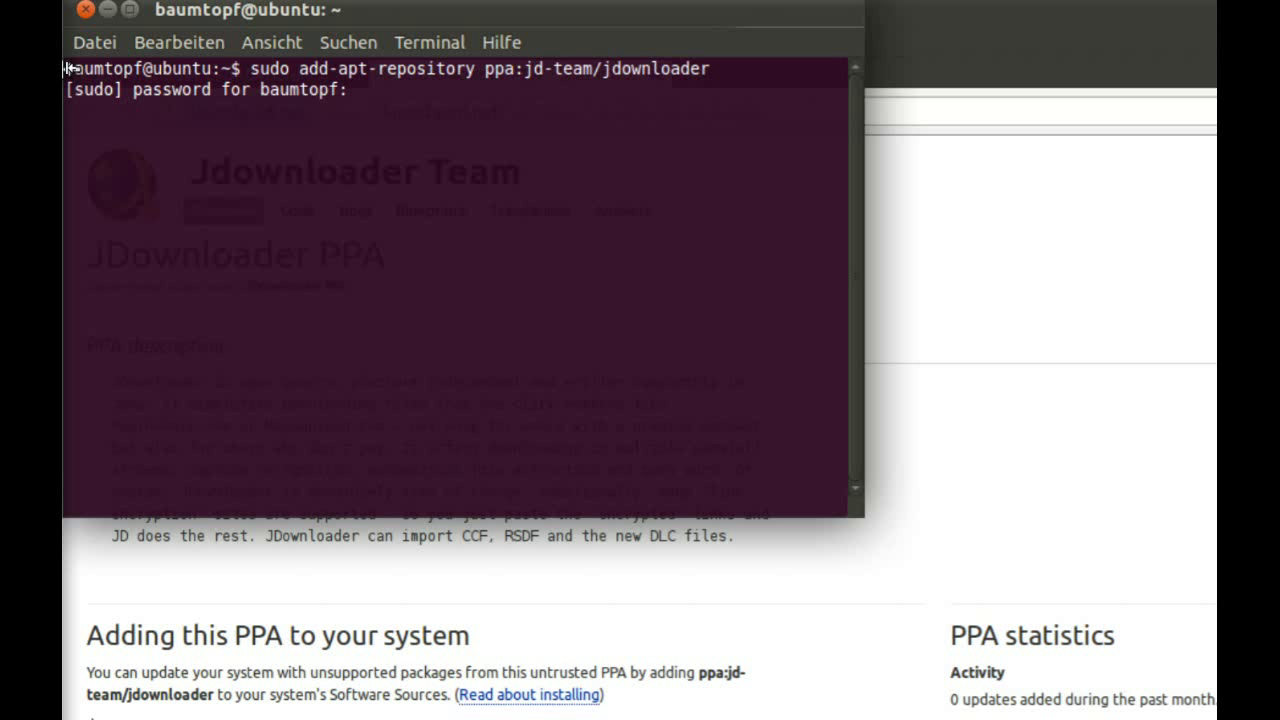
Submit the sudo password to add the ppa:jd-team/jdownloader repository.
key(Return)
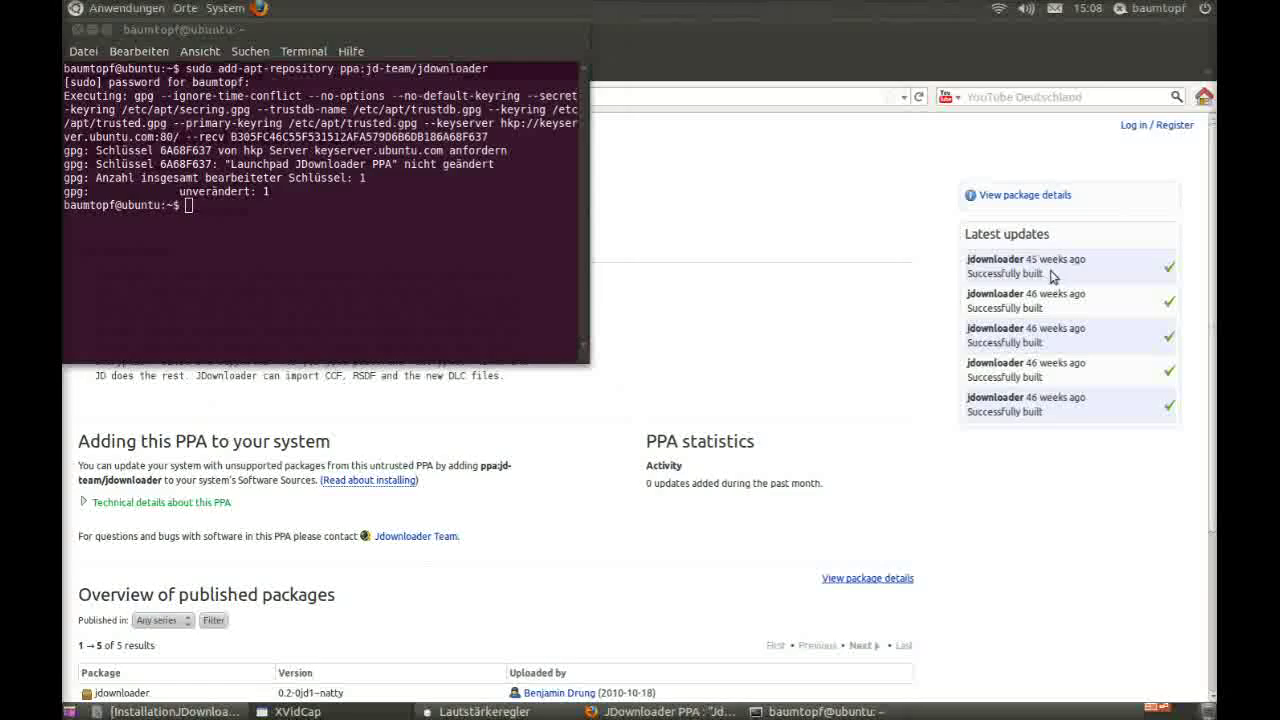
Switch to Firefox and open the JDownloader PPA's "Read about installing" instructions at Step 3 for Ubuntu 9.10 and later.
click(484, 494)
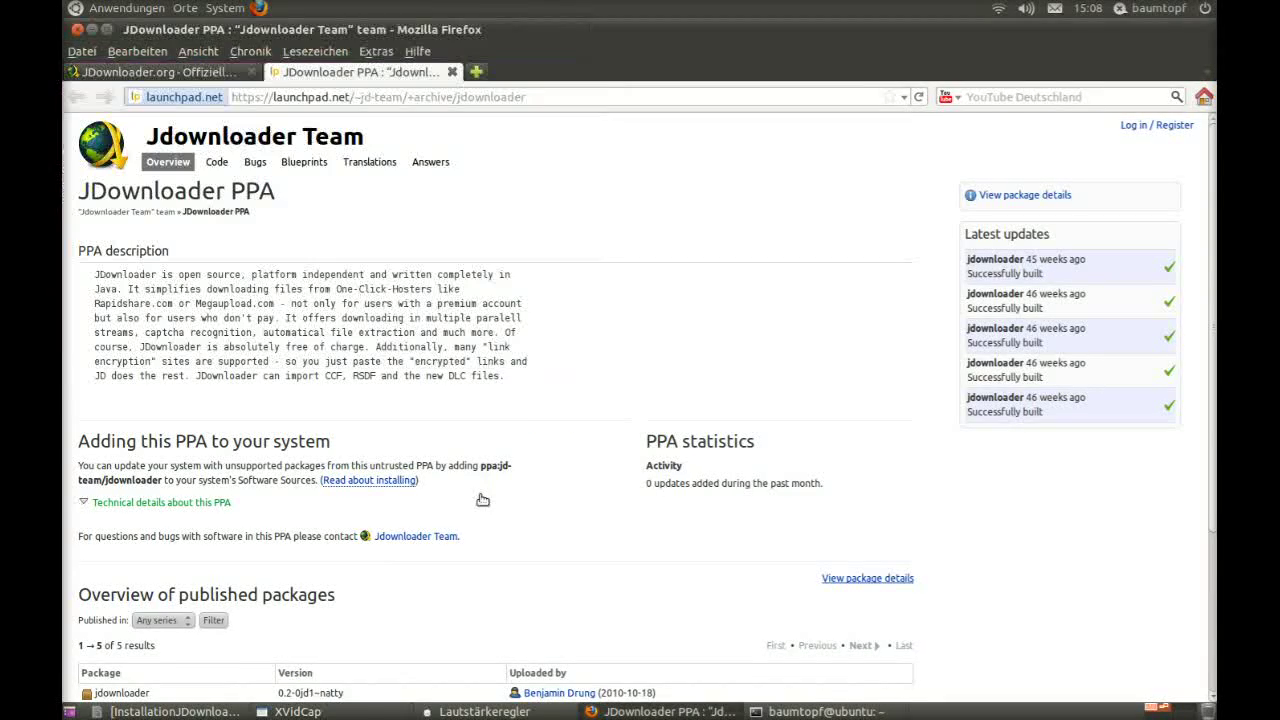
click(160, 502)
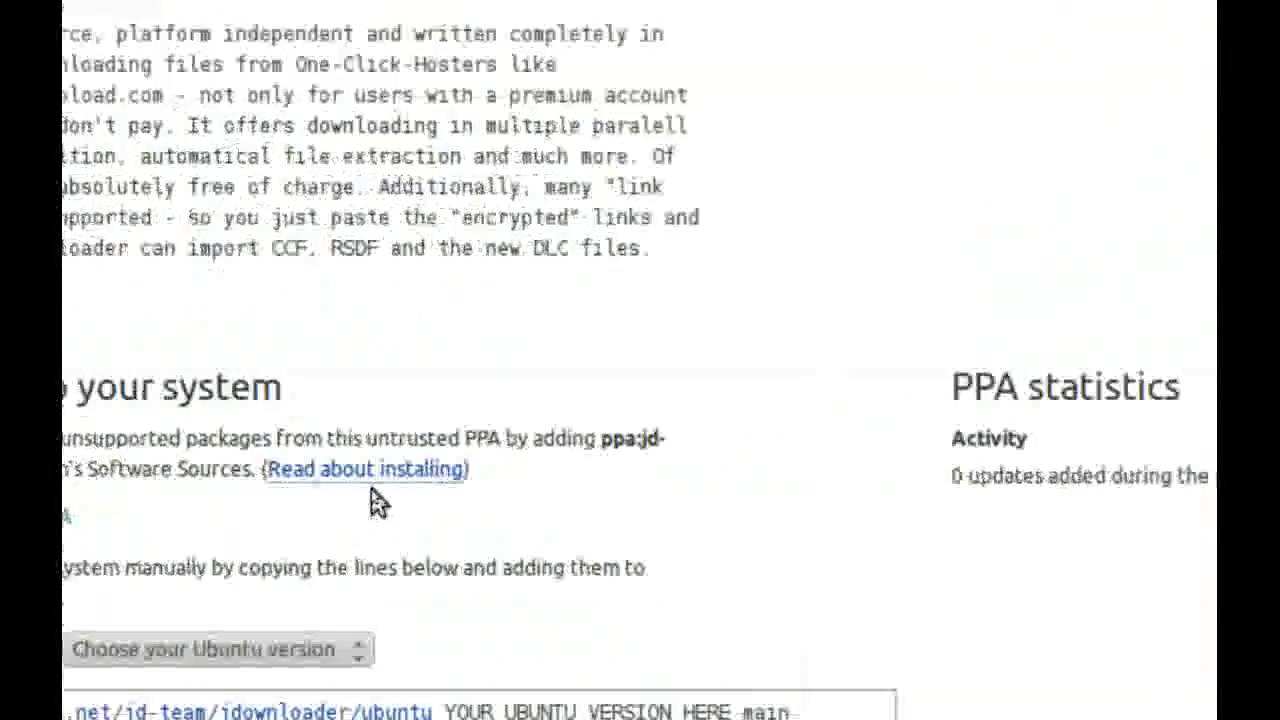
click(380, 476)
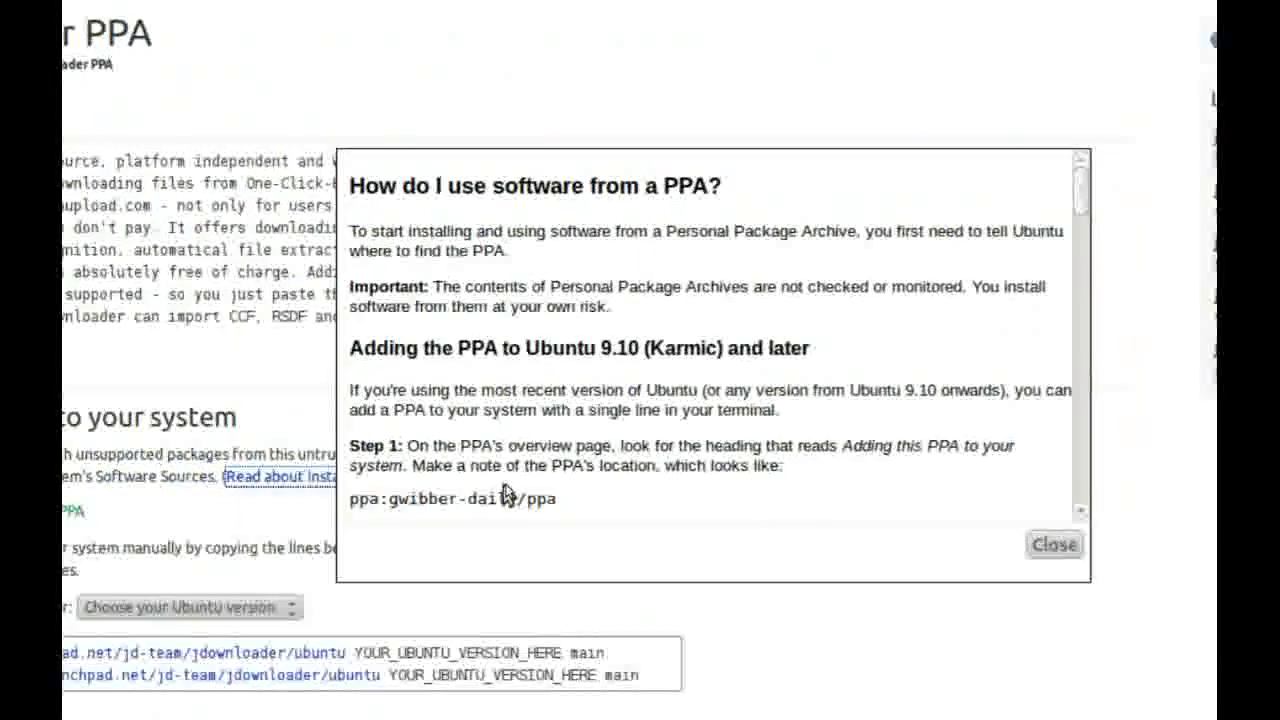
drag(1076, 194, 1075, 205)
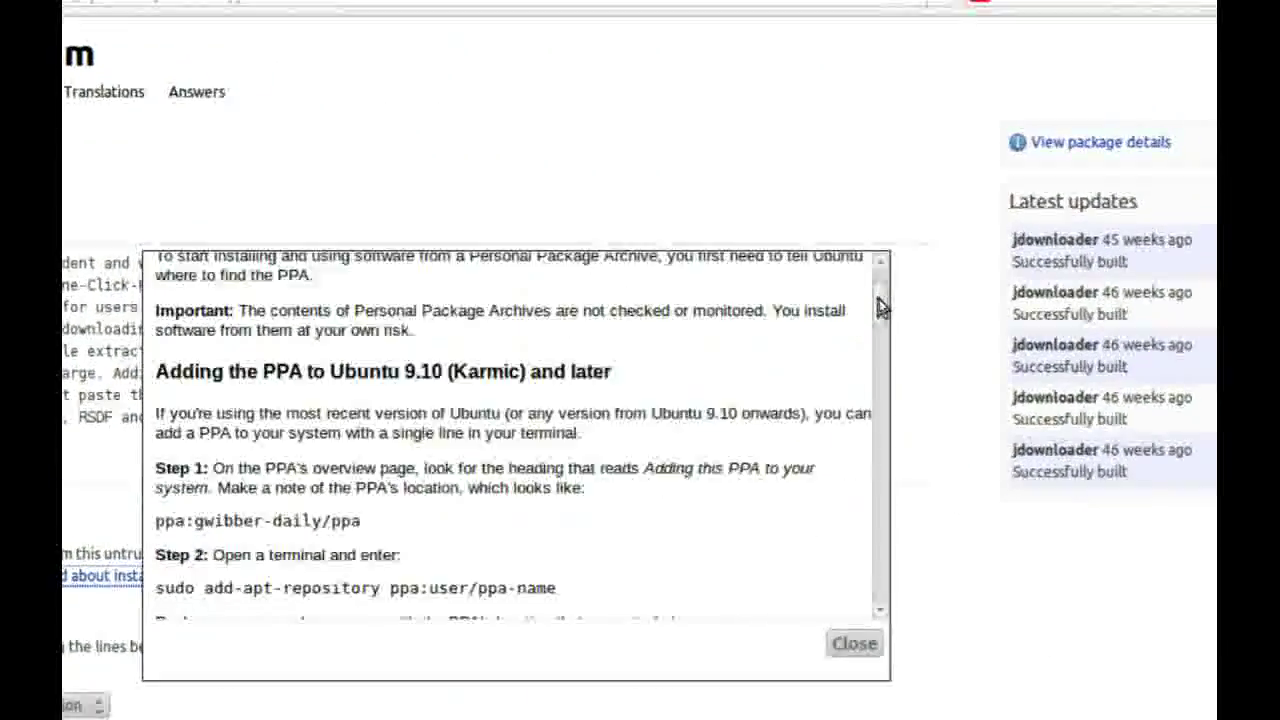
drag(880, 308, 869, 446)
drag(871, 396, 869, 411)
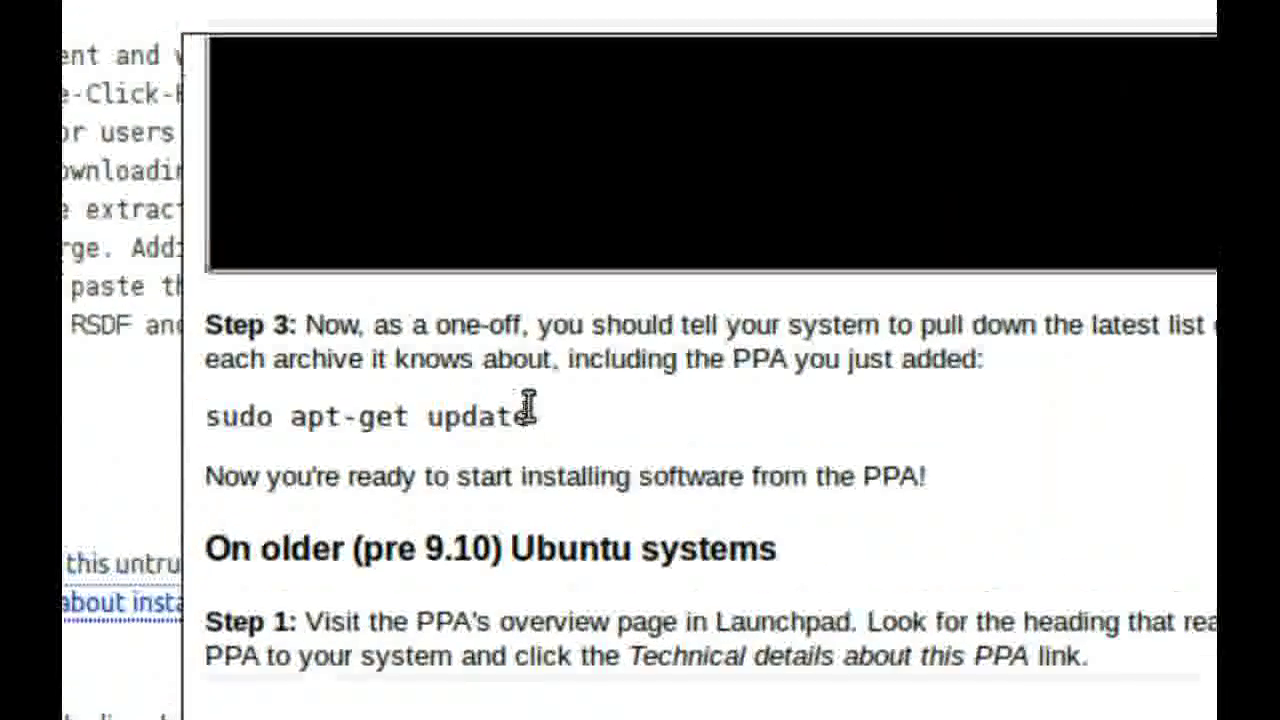
Copy the command sudo apt-get update from the PPA instructions and run it in the terminal.
drag(530, 410, 212, 422)
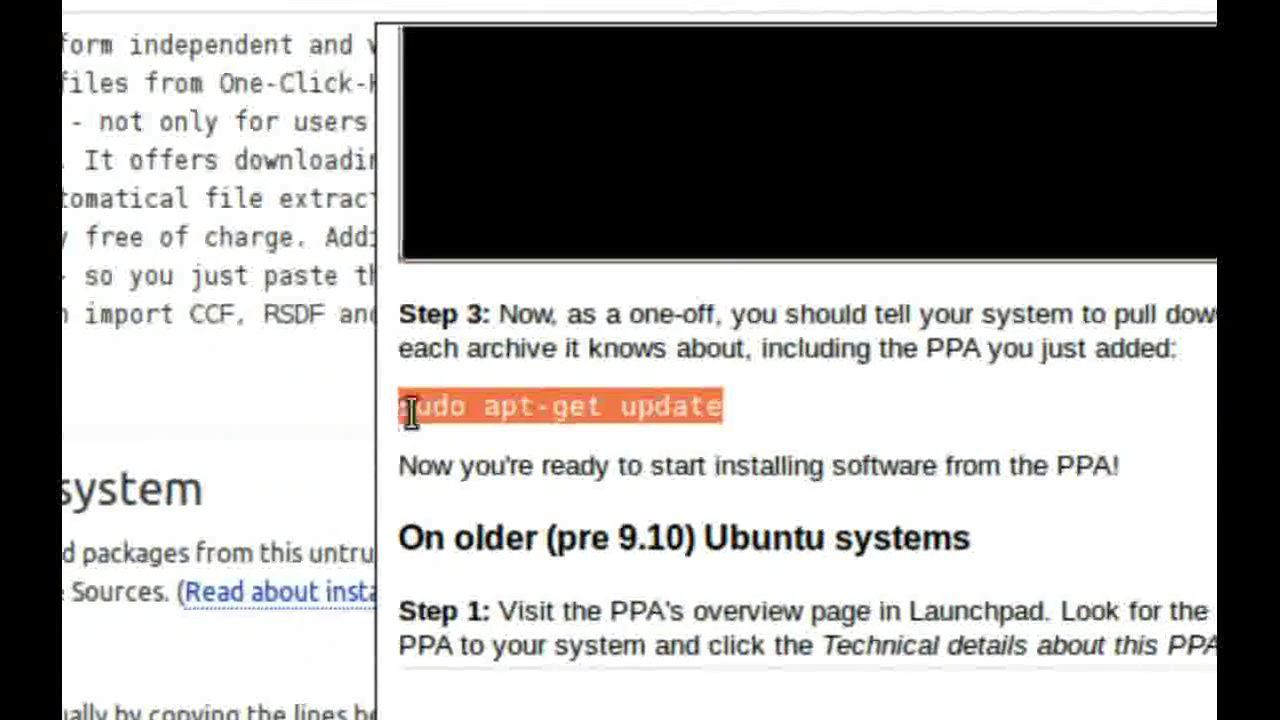
right_click(410, 412)
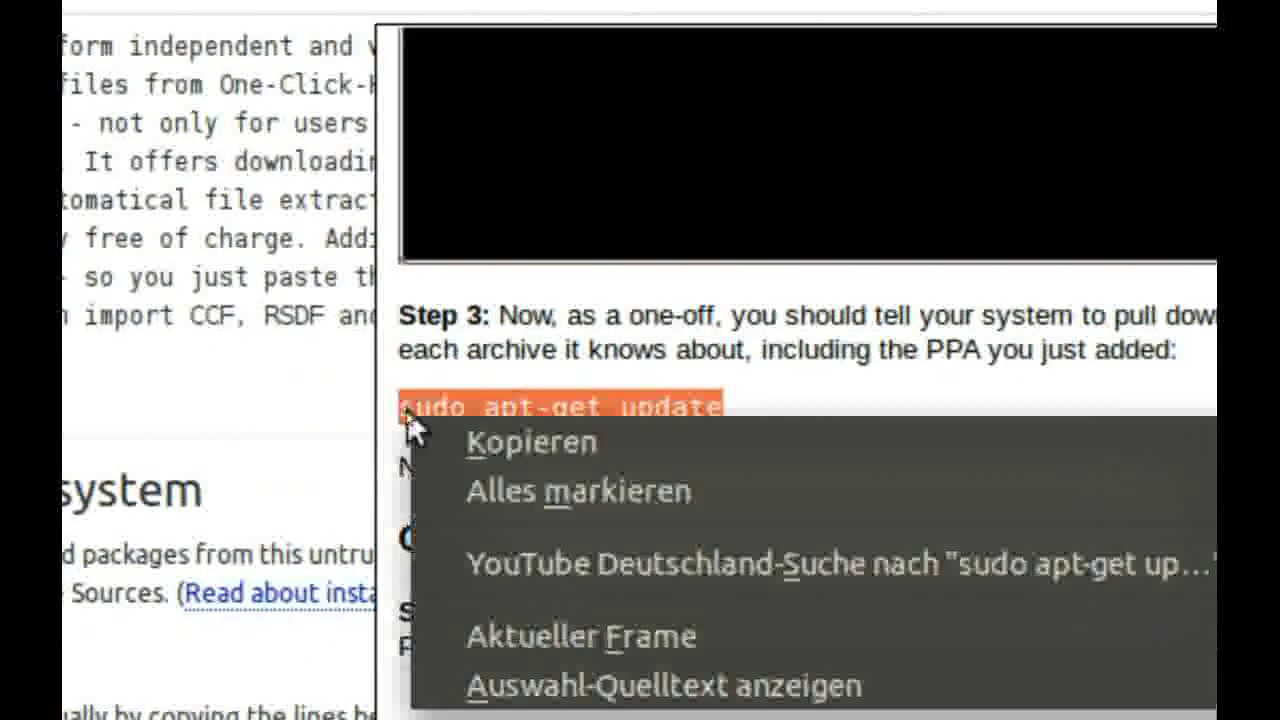
click(432, 441)
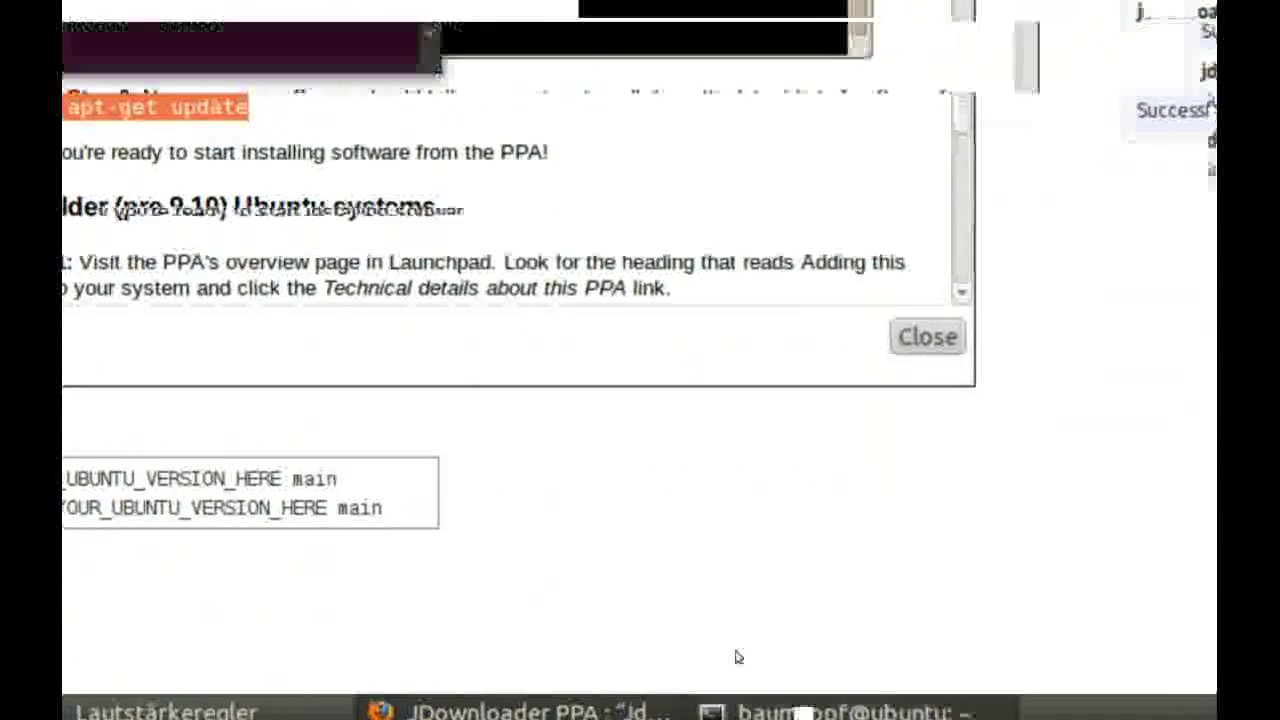
click(800, 712)
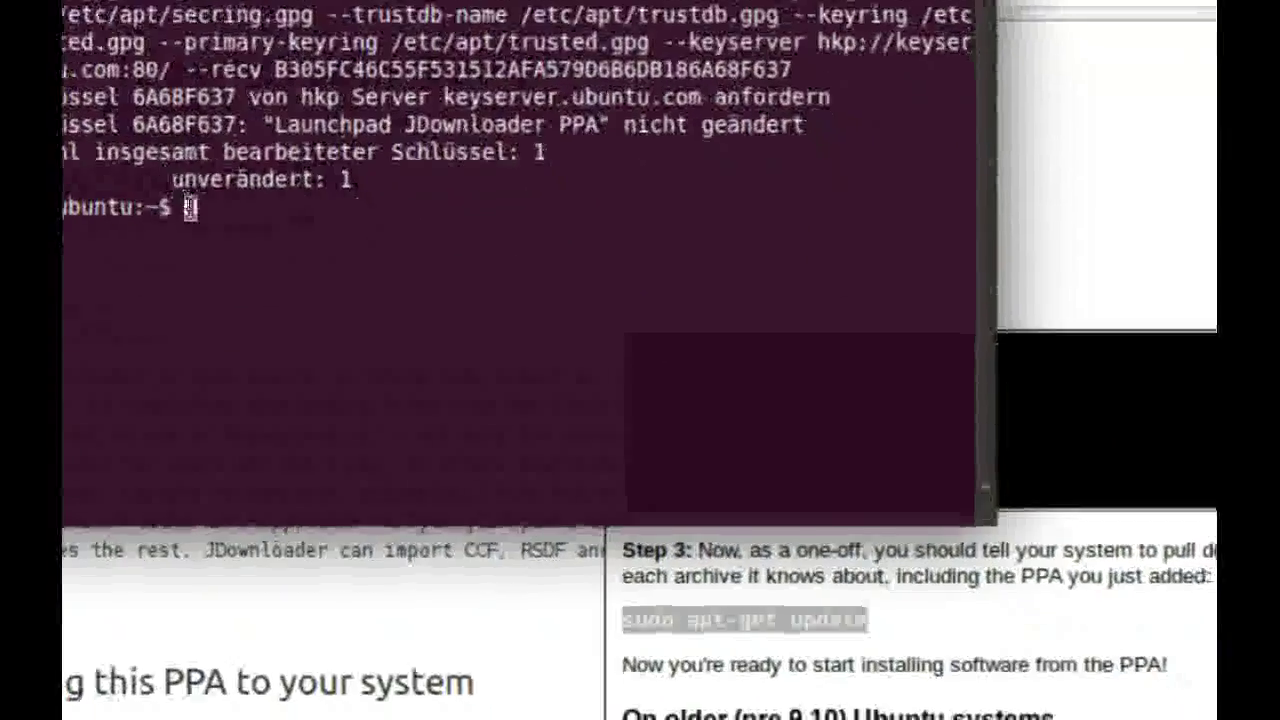
right_click(302, 346)
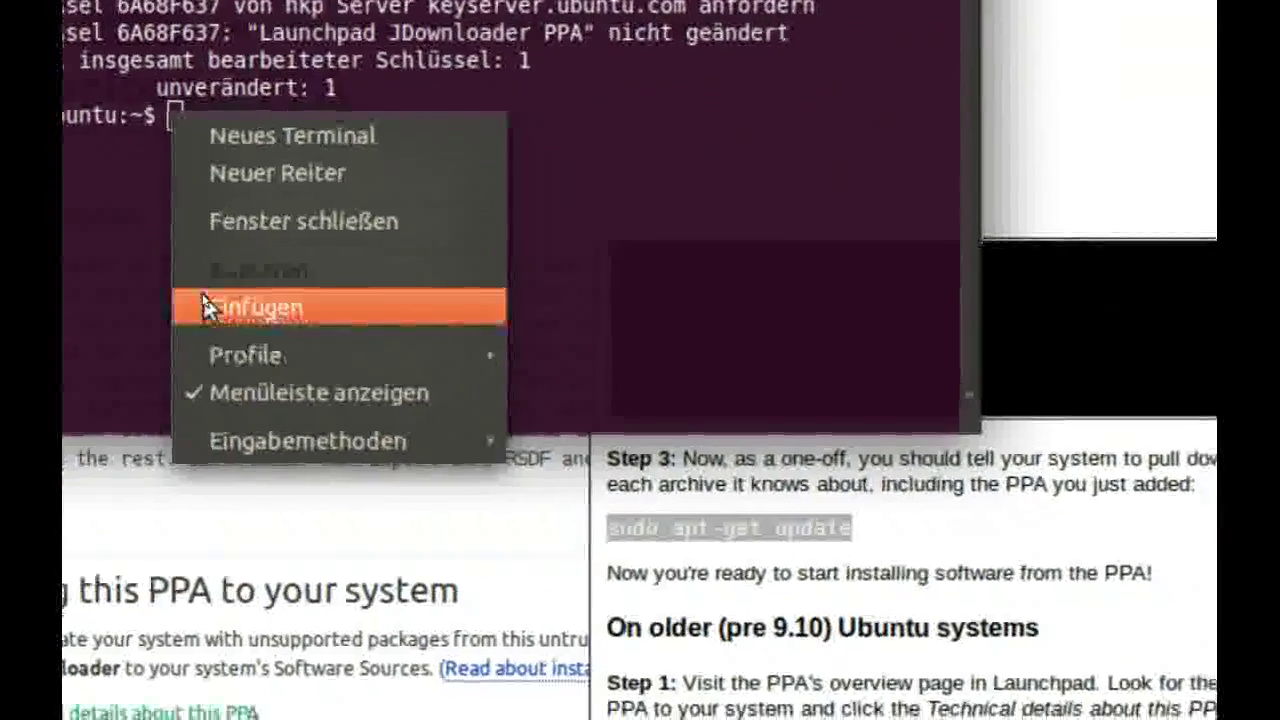
click(256, 352)
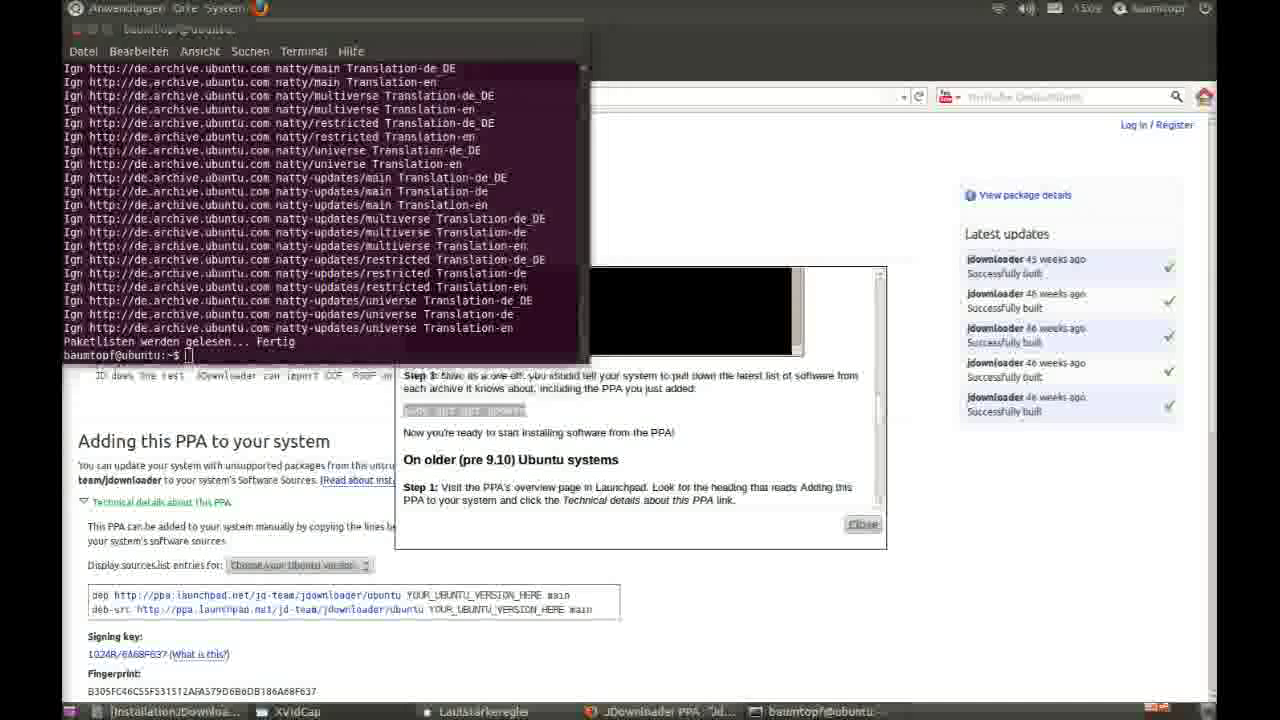
Clear the desktop by closing the terminal and the Firefox window with the JDownloader PPA page.
click(88, 30)
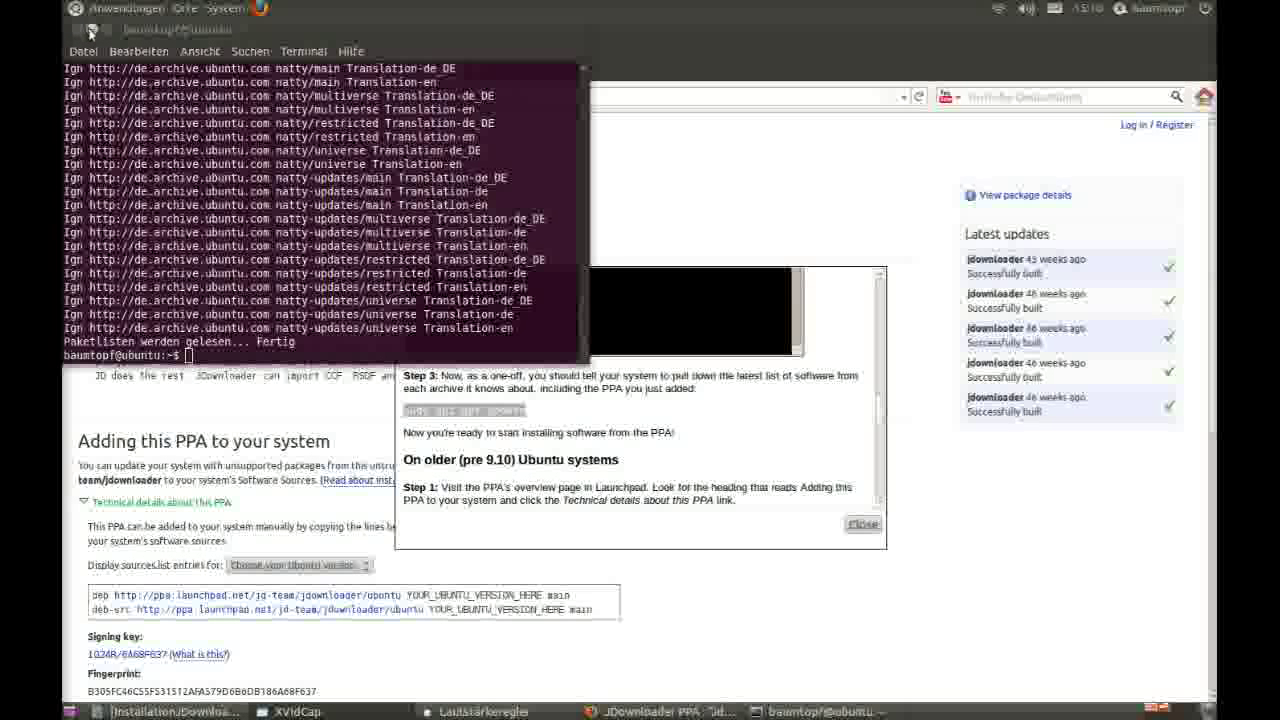
click(92, 31)
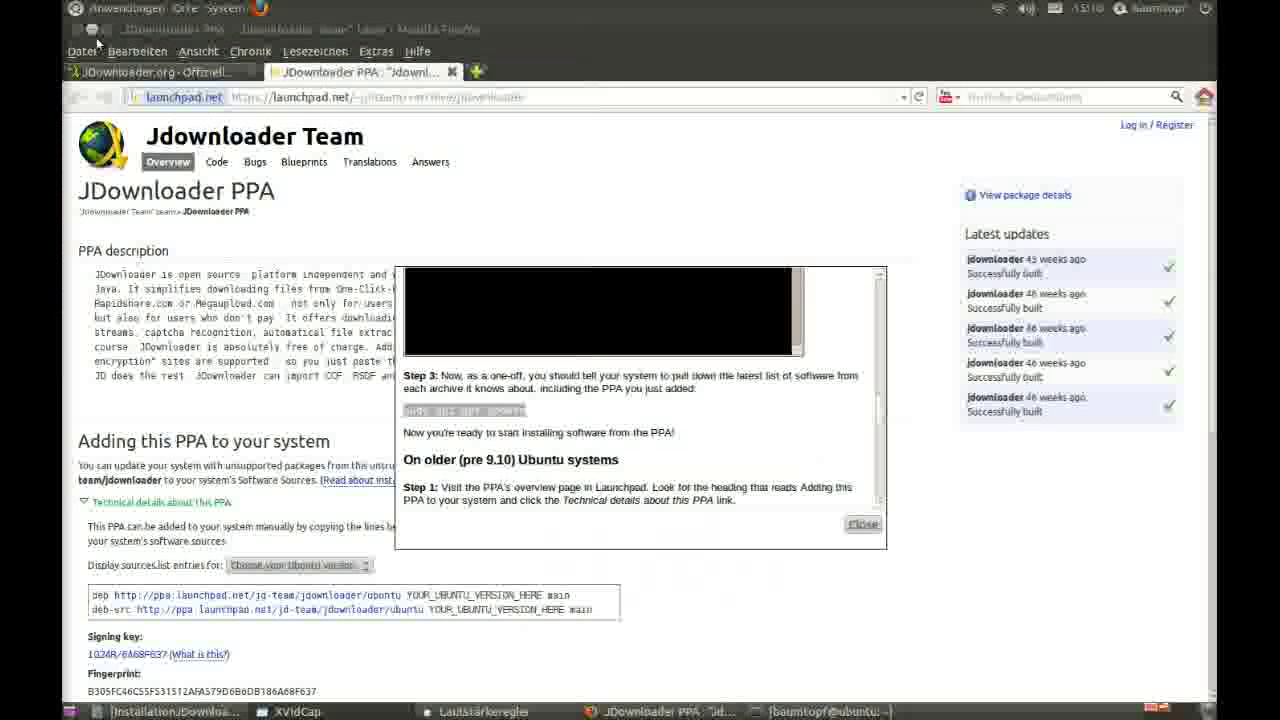
click(92, 31)
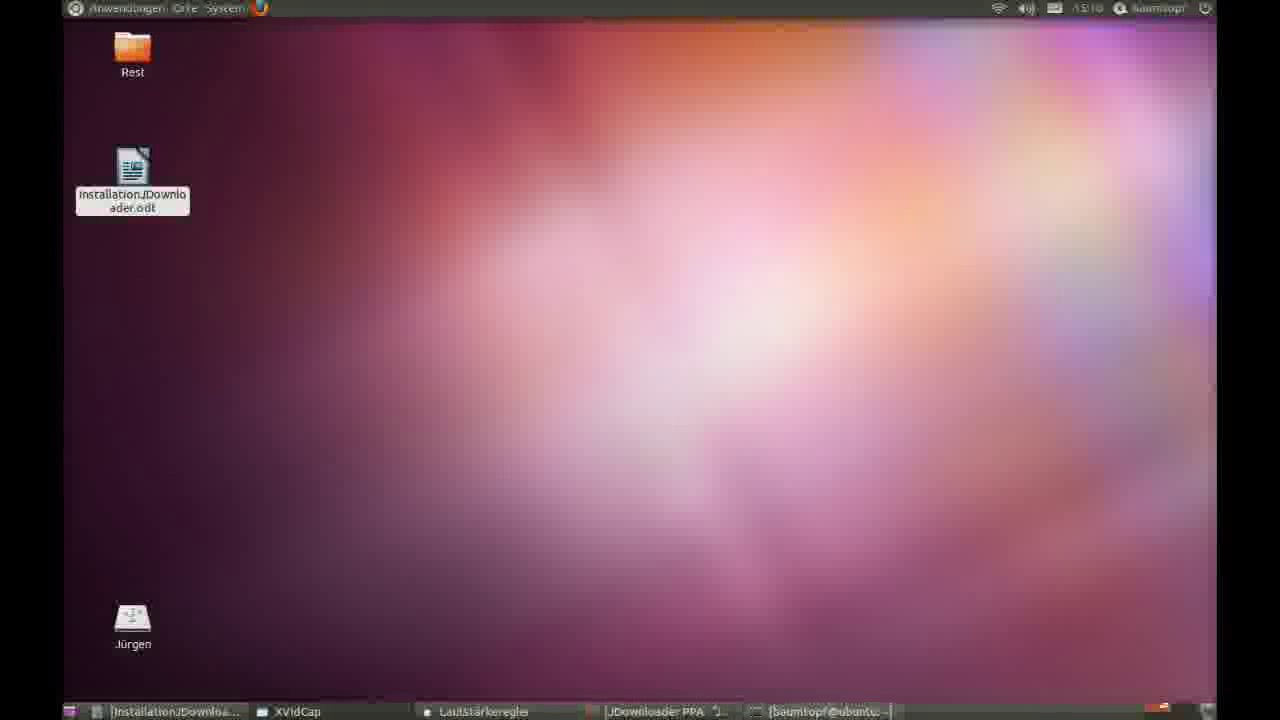
right_click(819, 714)
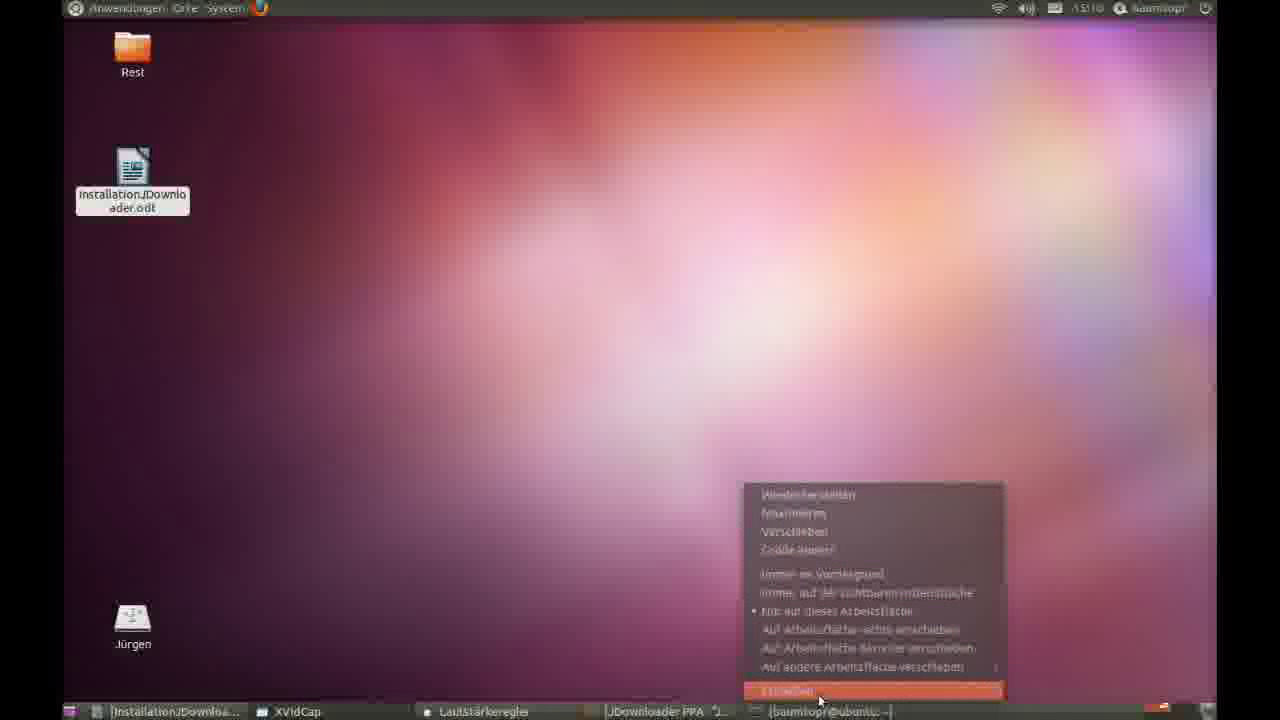
click(820, 690)
right_click(721, 713)
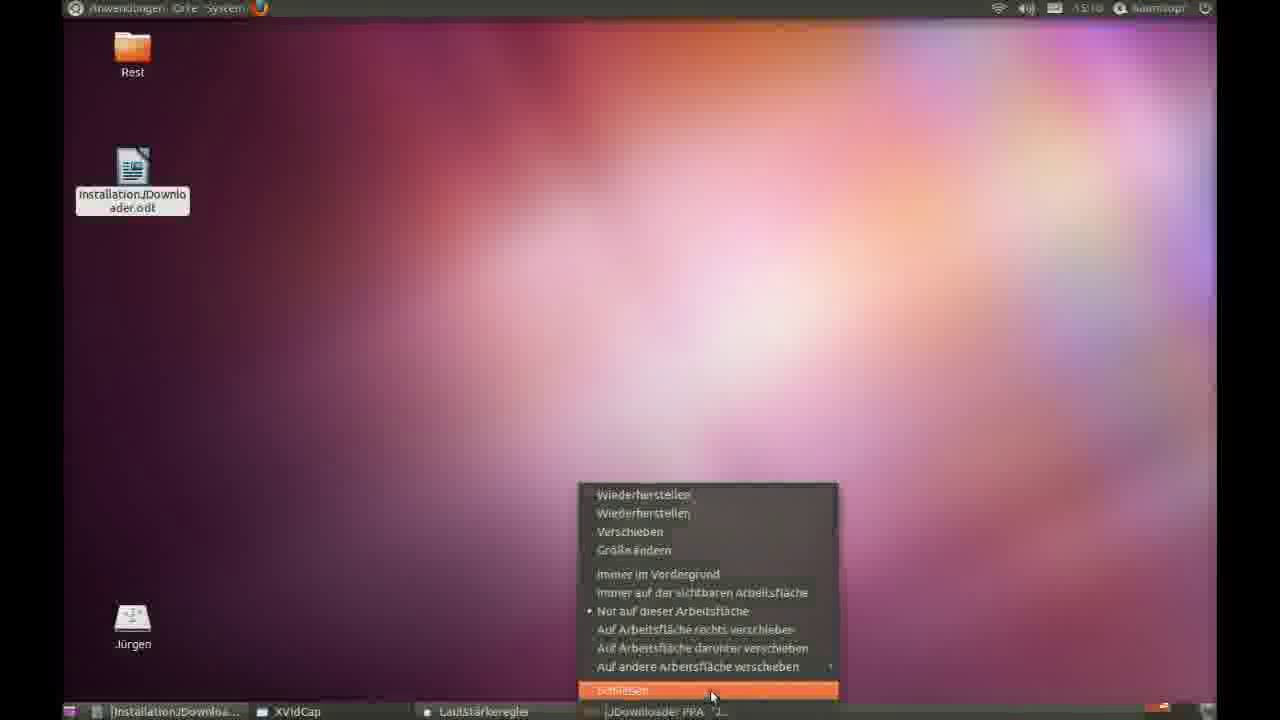
click(712, 694)
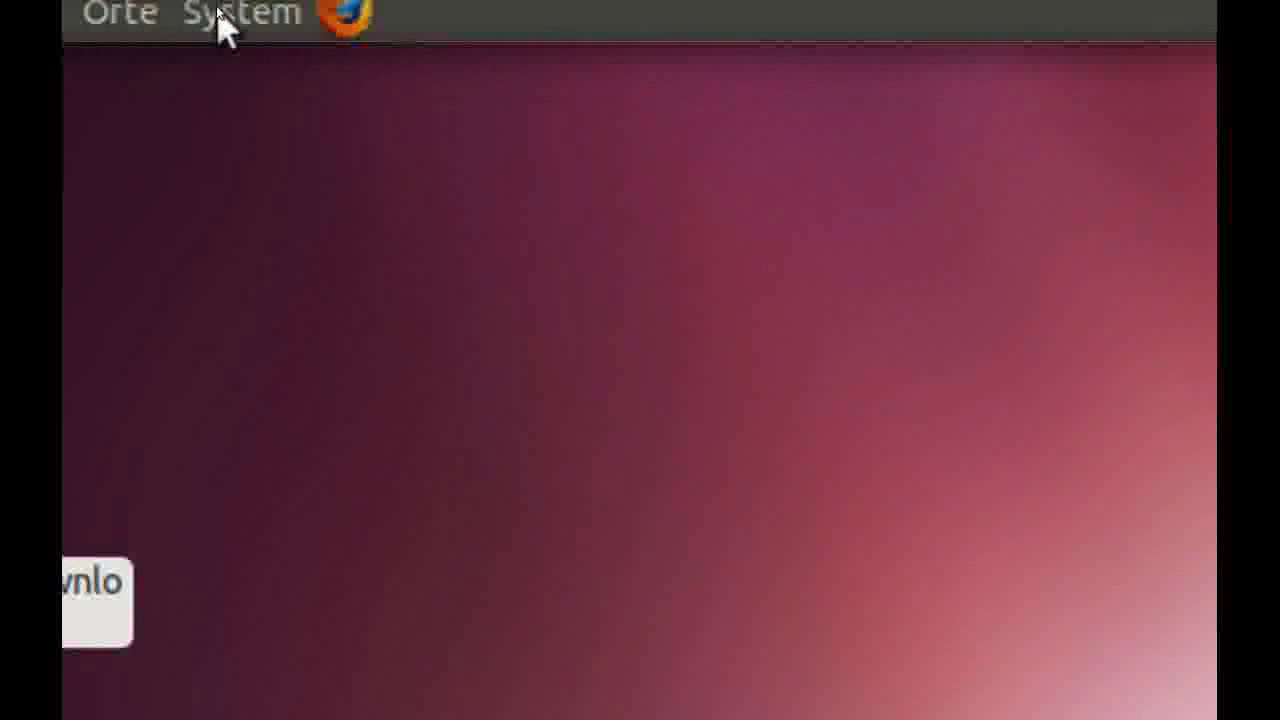
Launch the Synaptic package manager (Synaptic-Paketverwaltung) and authorise it with the account password.
click(220, 10)
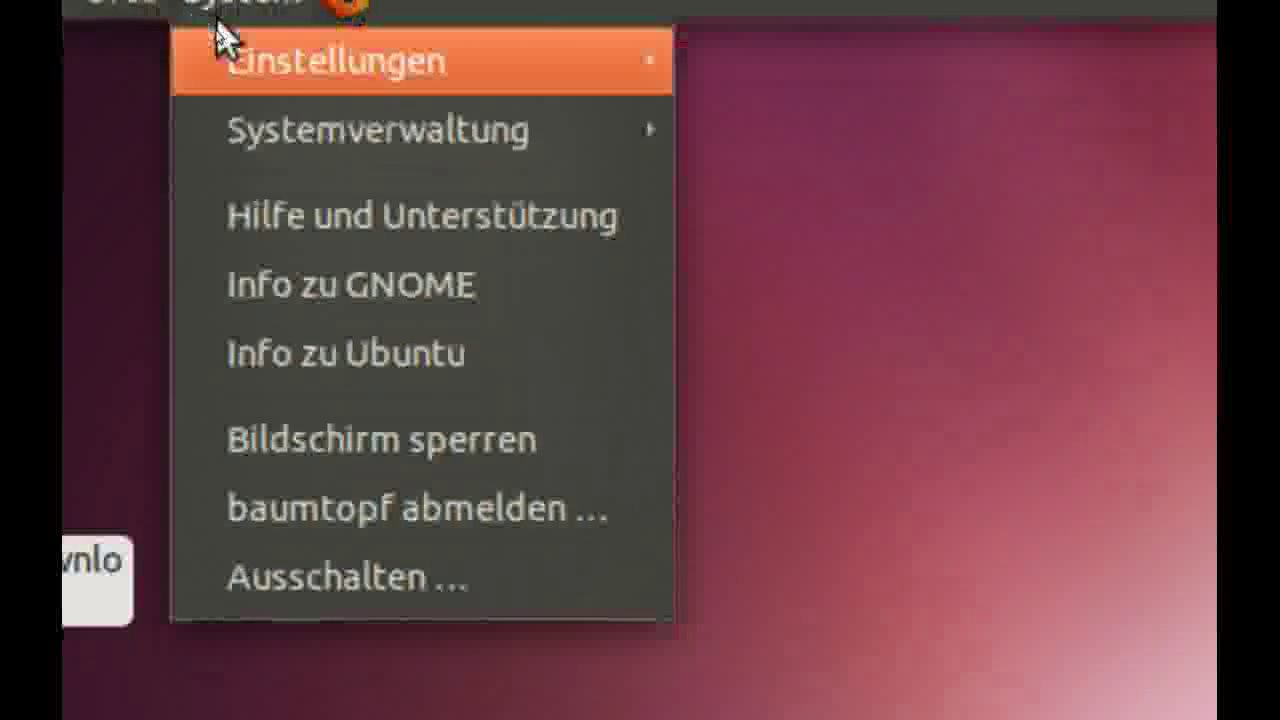
mouse_move(220, 148)
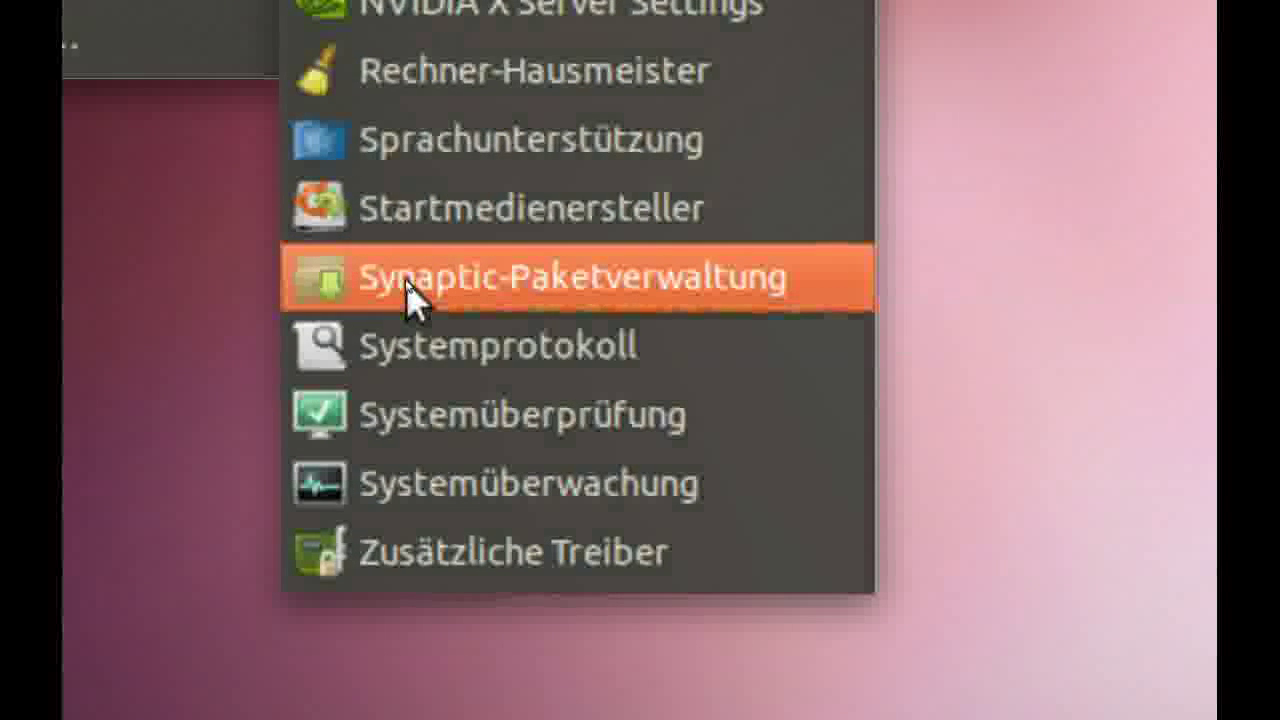
click(408, 285)
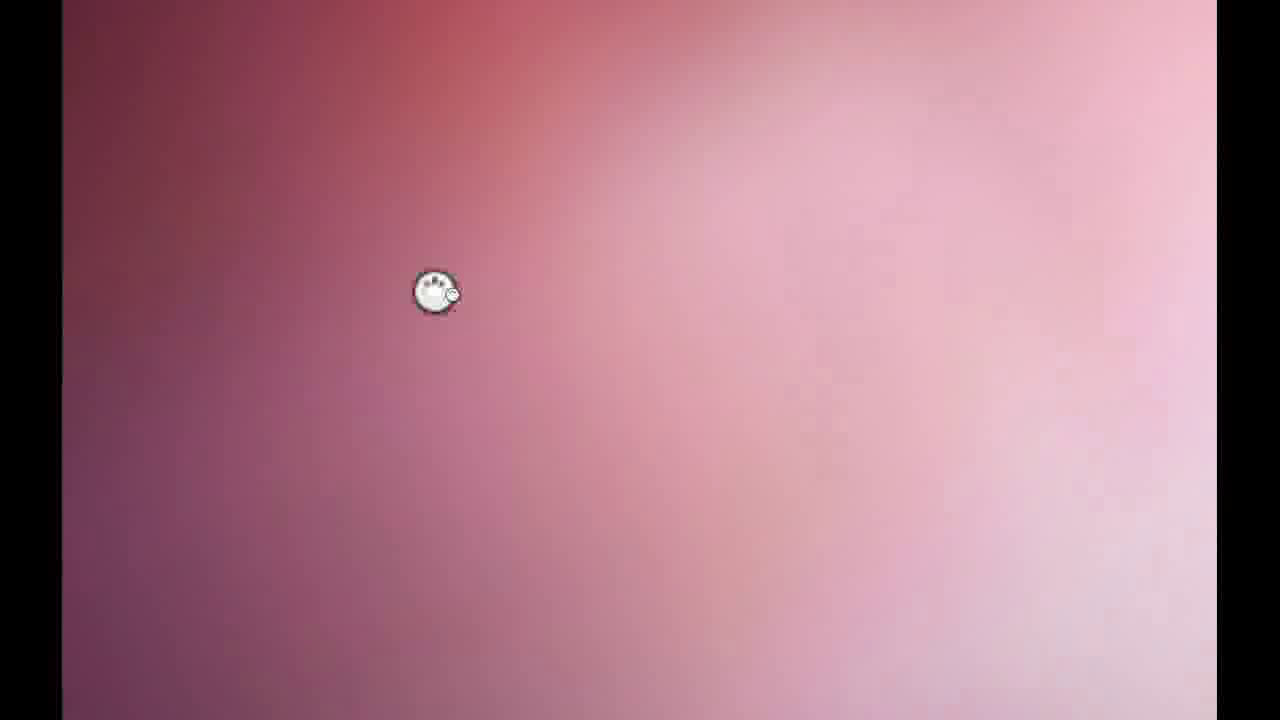
text(•••••••)
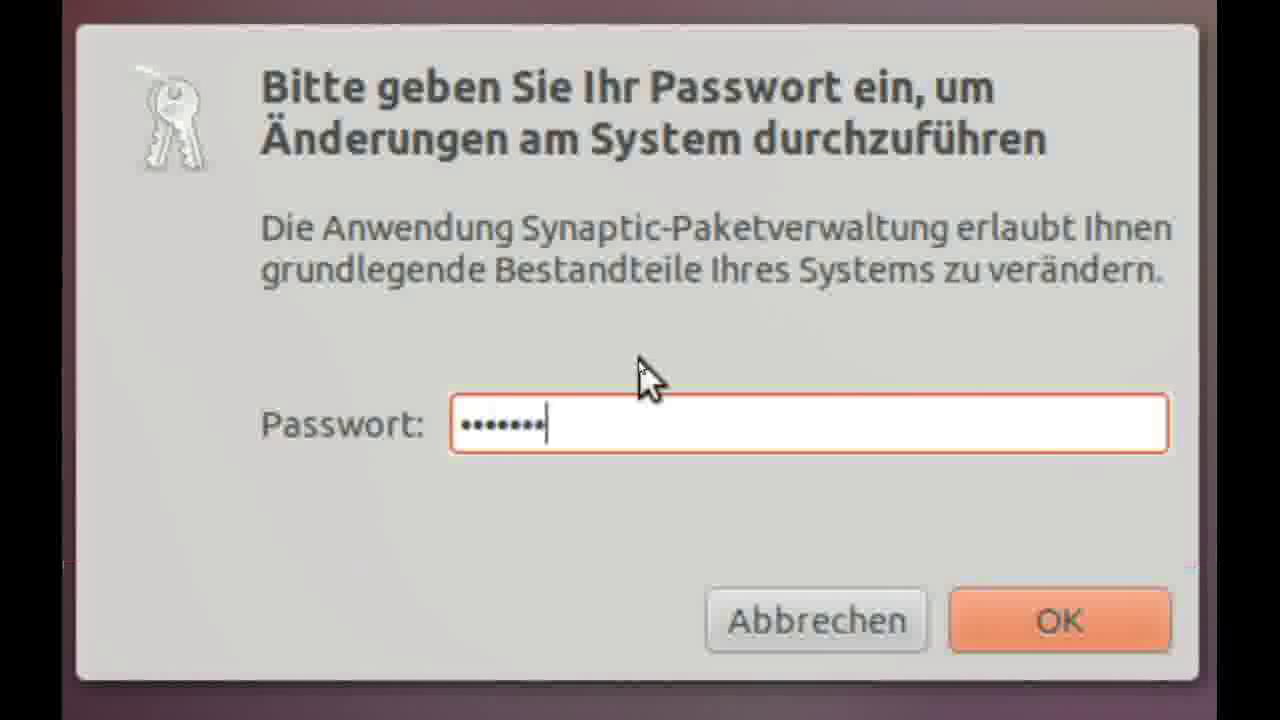
text(••••)
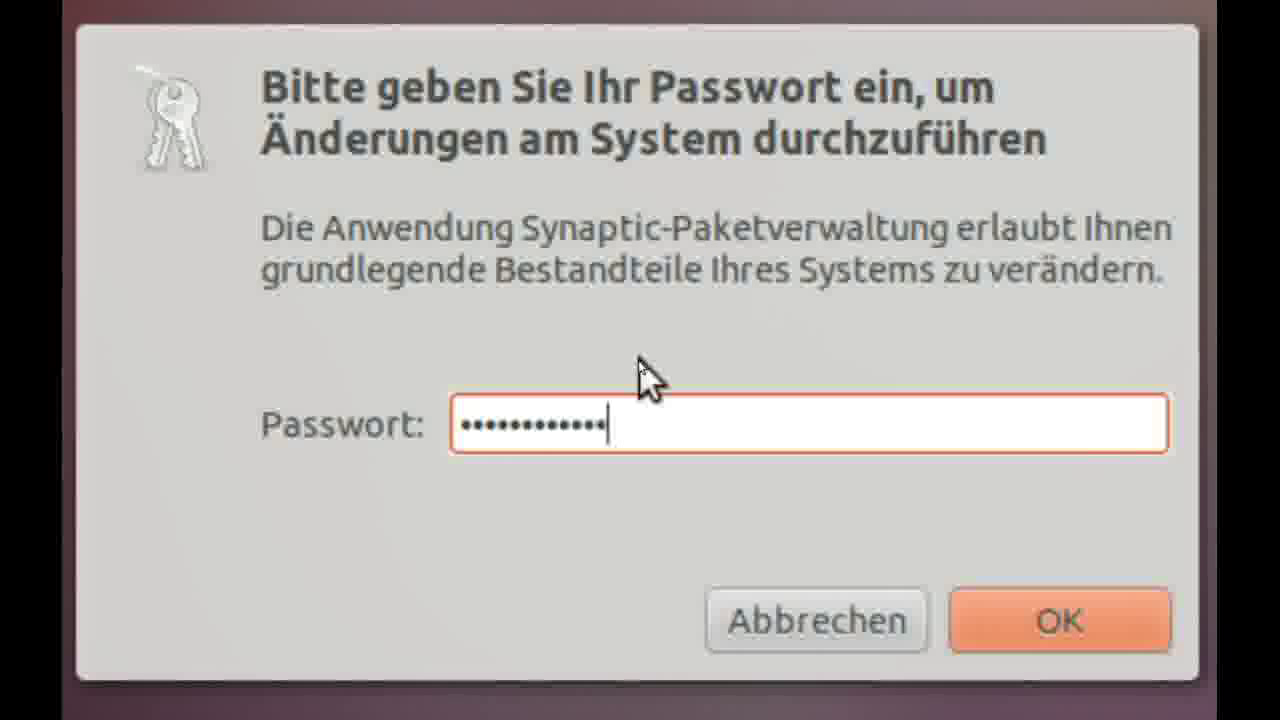
key(Return)
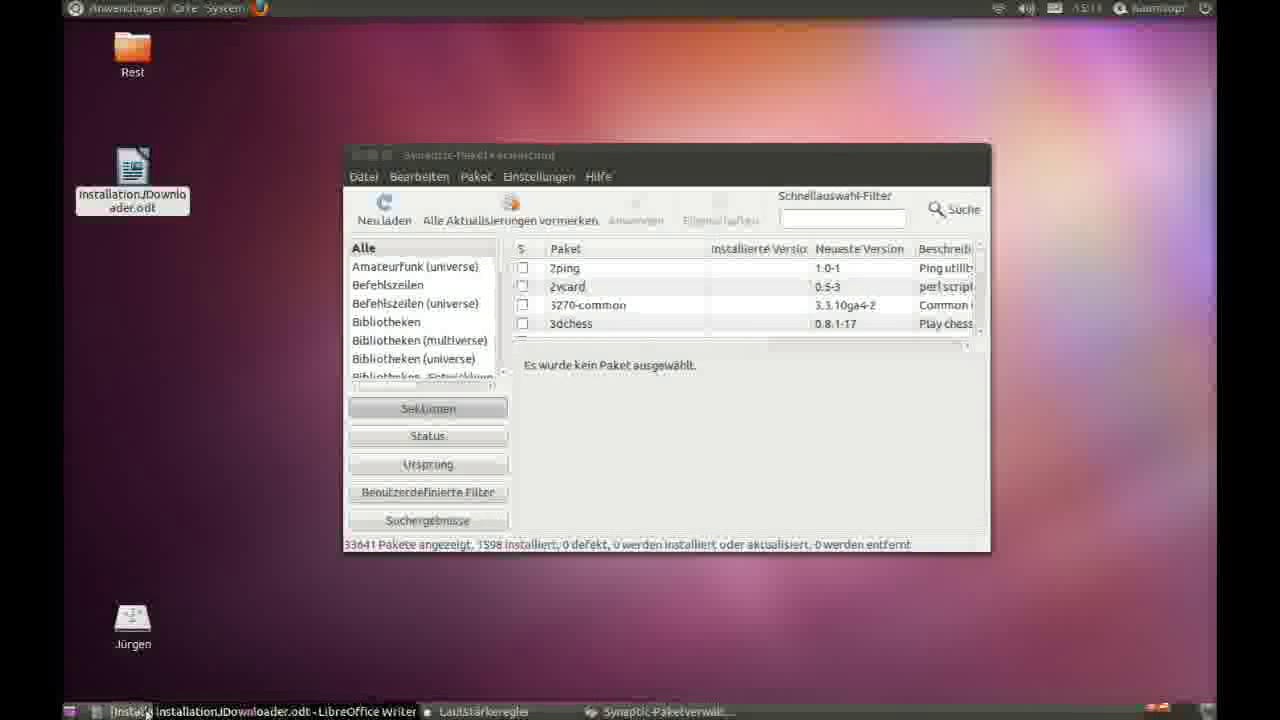
Review the two sudo commands in the InstallationJDownloader.odt notes in LibreOffice Writer and return to Synaptic.
click(147, 712)
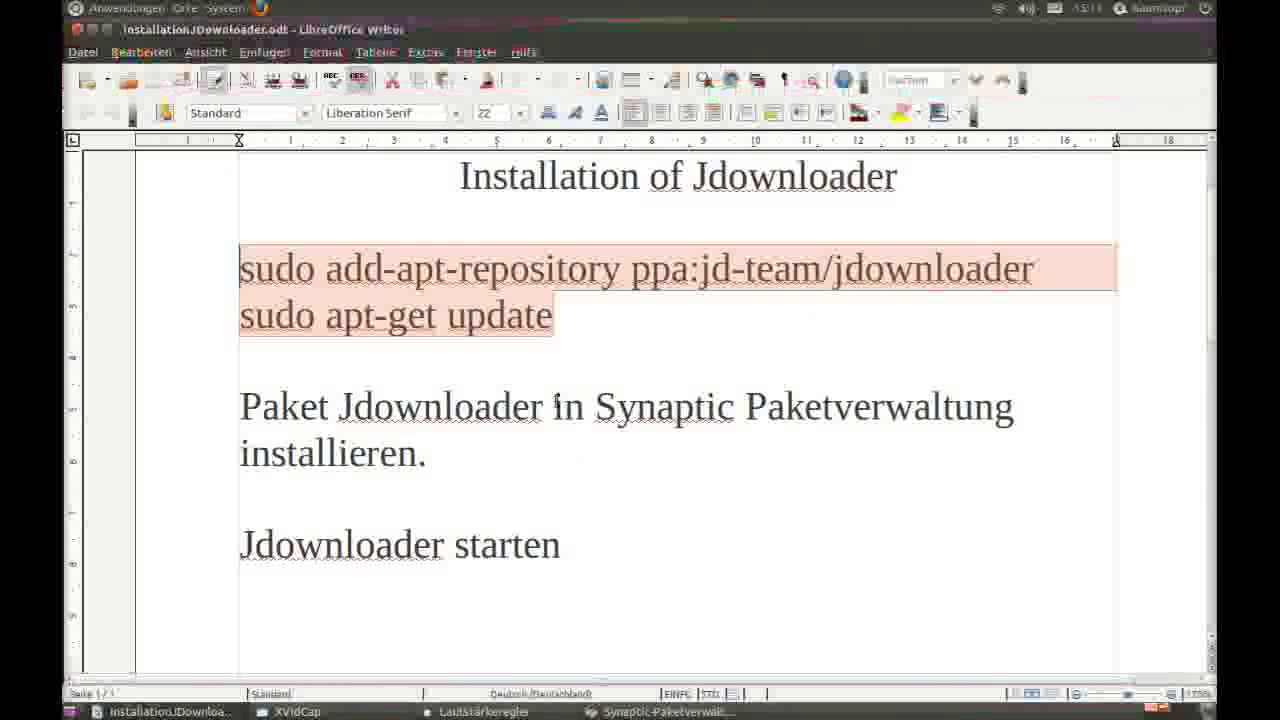
drag(566, 326, 180, 269)
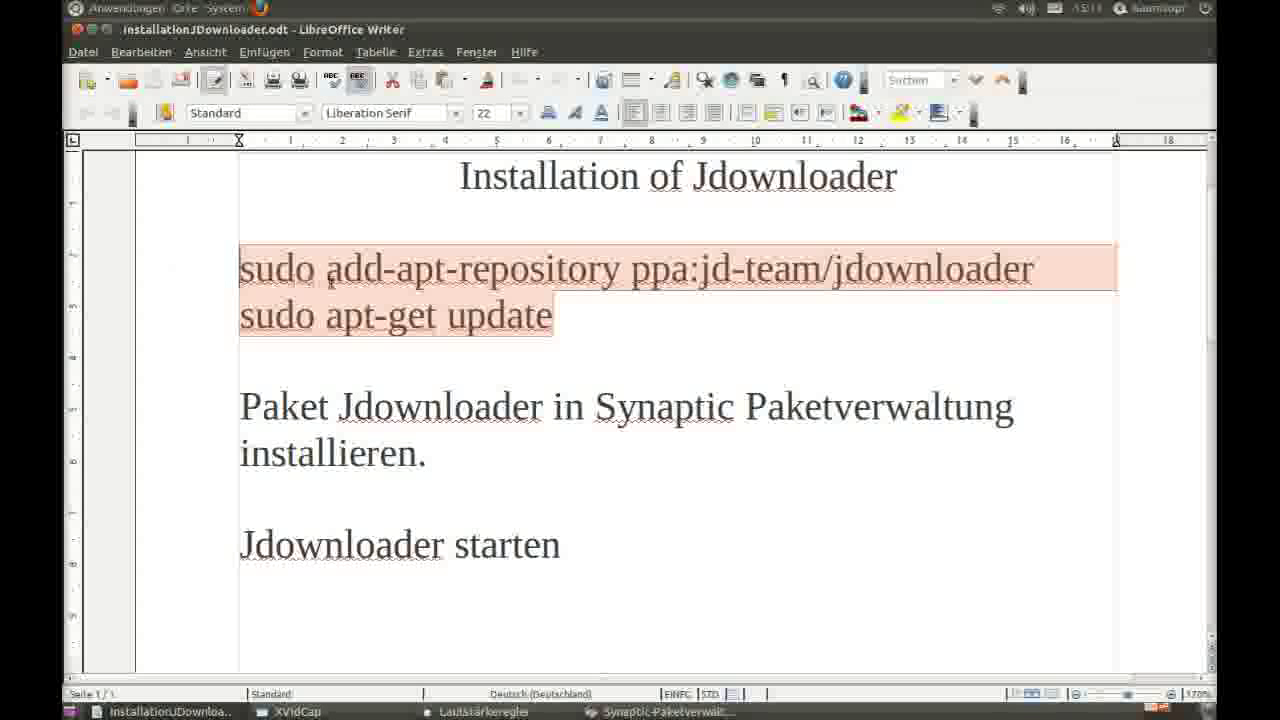
click(537, 314)
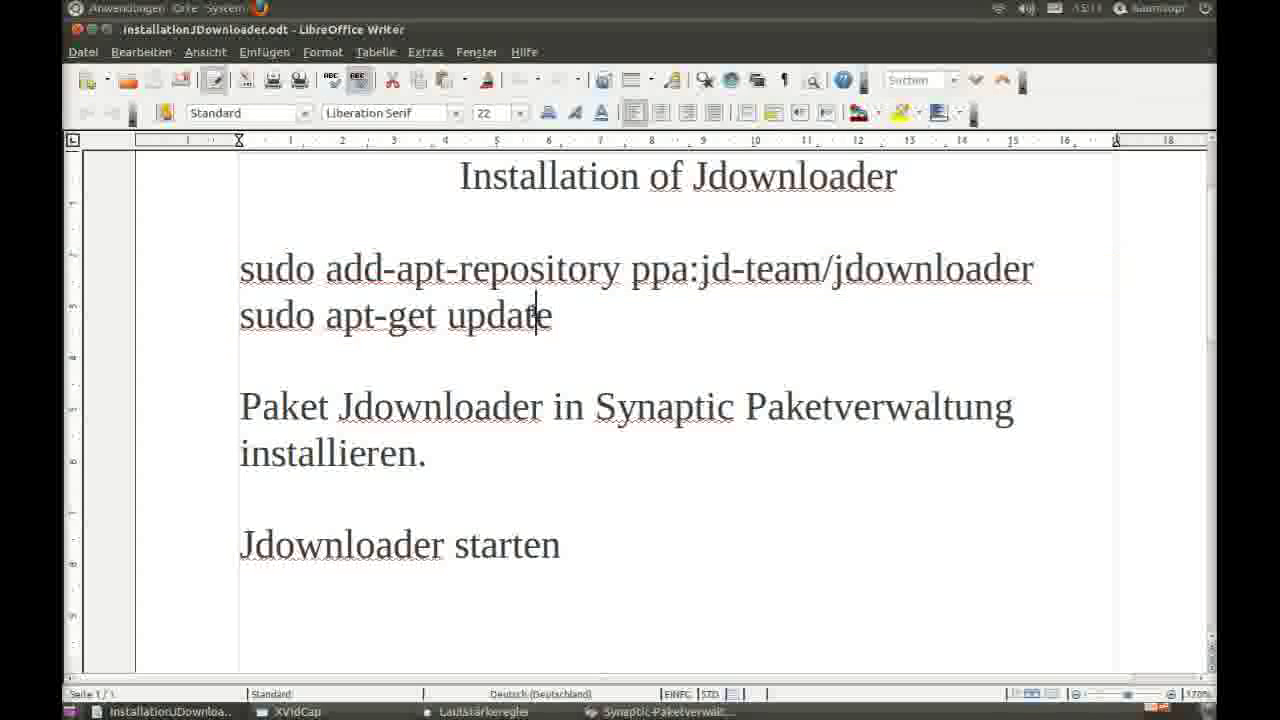
drag(537, 315, 244, 272)
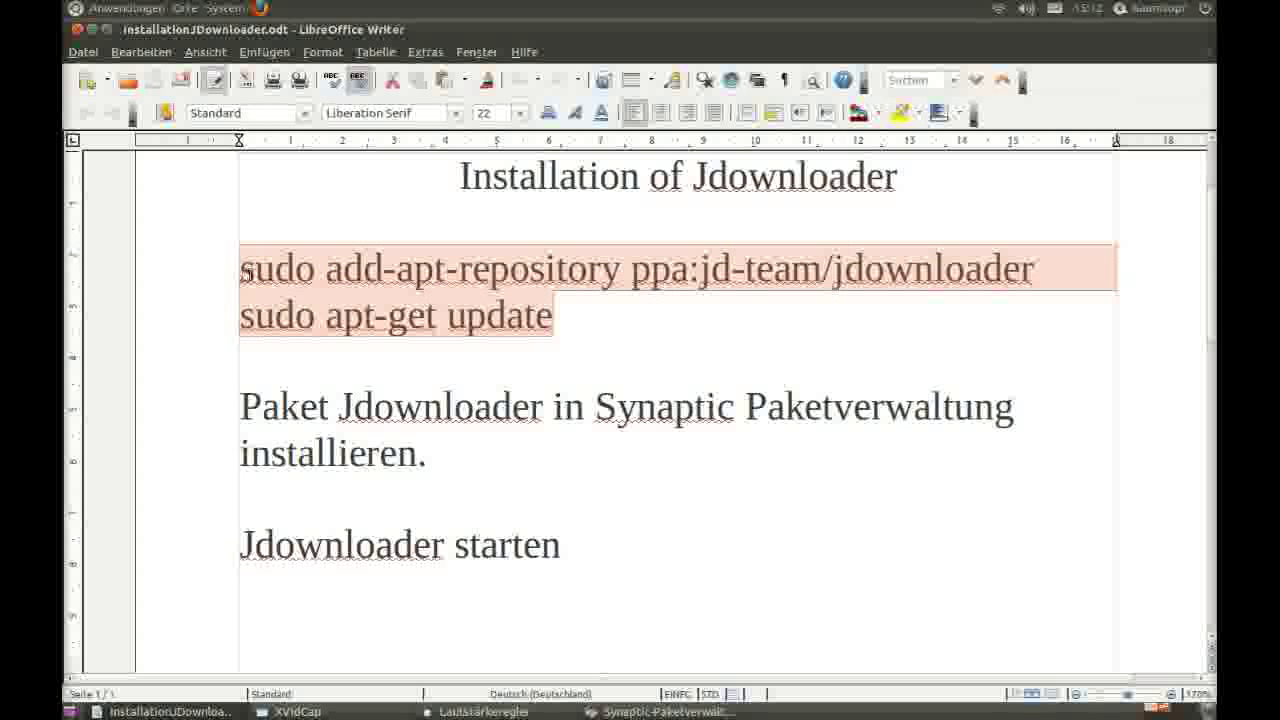
click(92, 30)
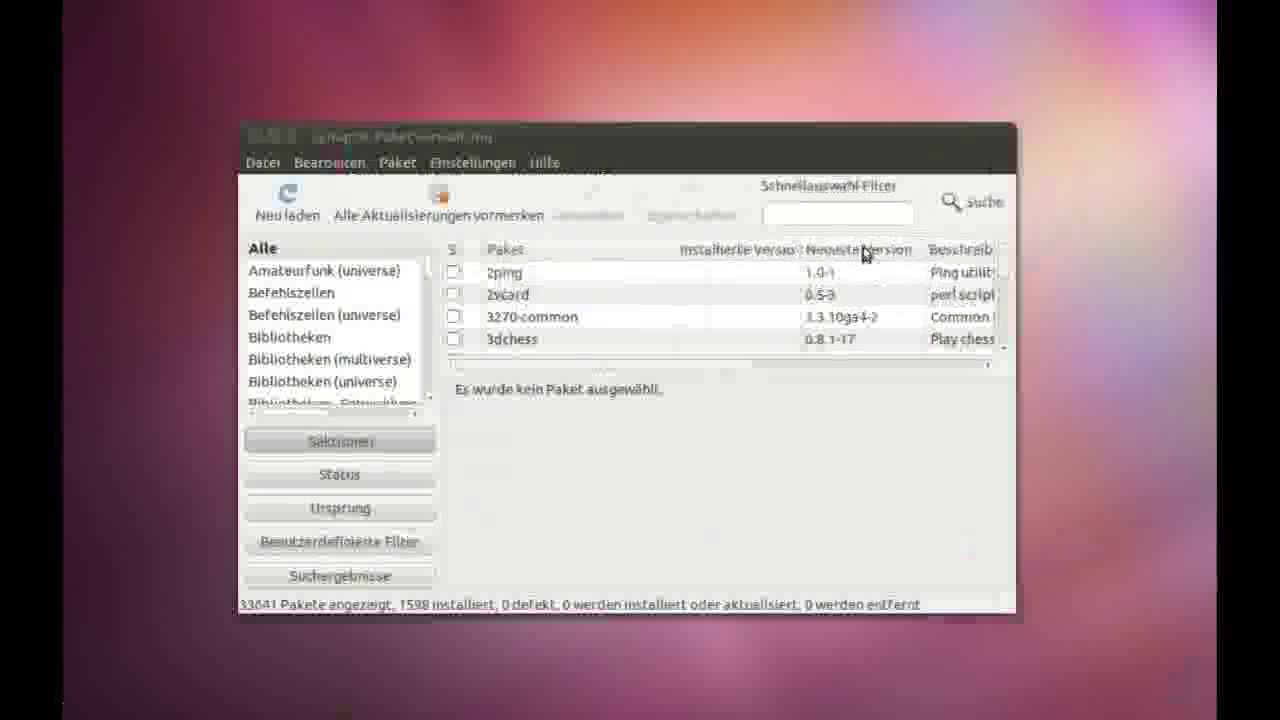
Filter the Synaptic package list by JDownloader.
text(JDownlaode)
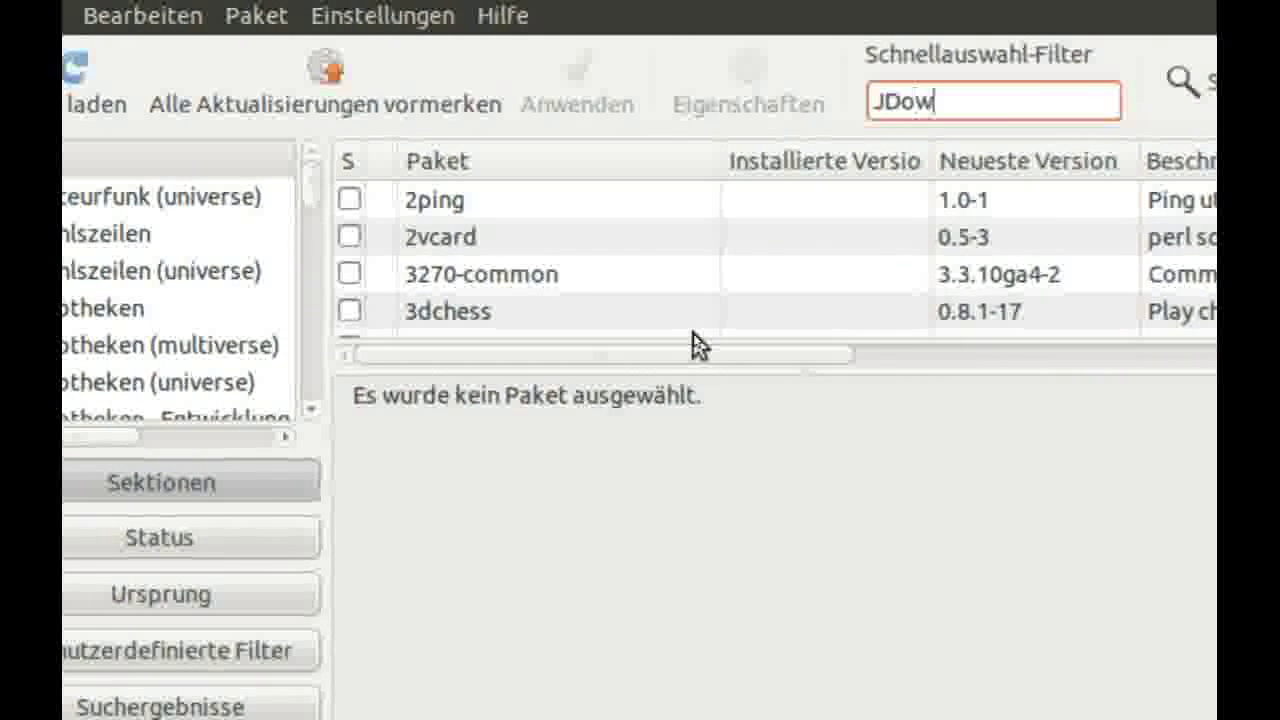
key(BackSpace)
key(BackSpace)
text(der)
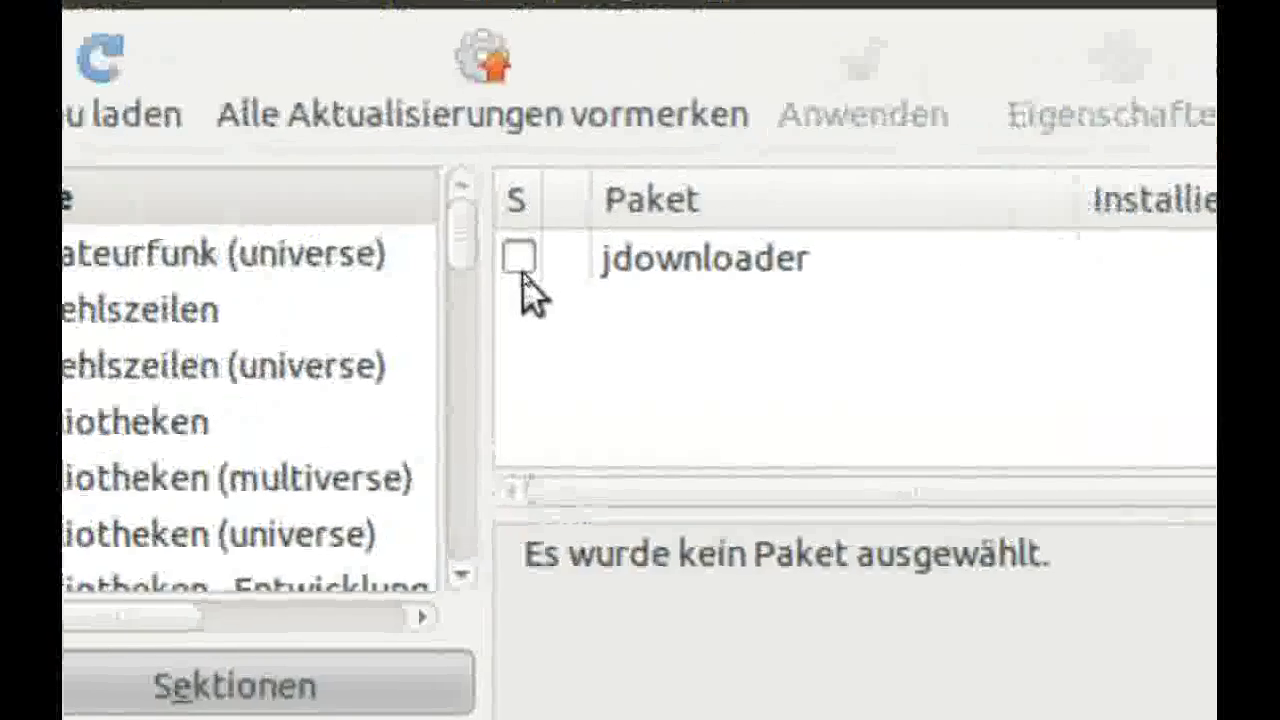
Mark the jdownloader package for installation together with its required dependencies.
click(525, 268)
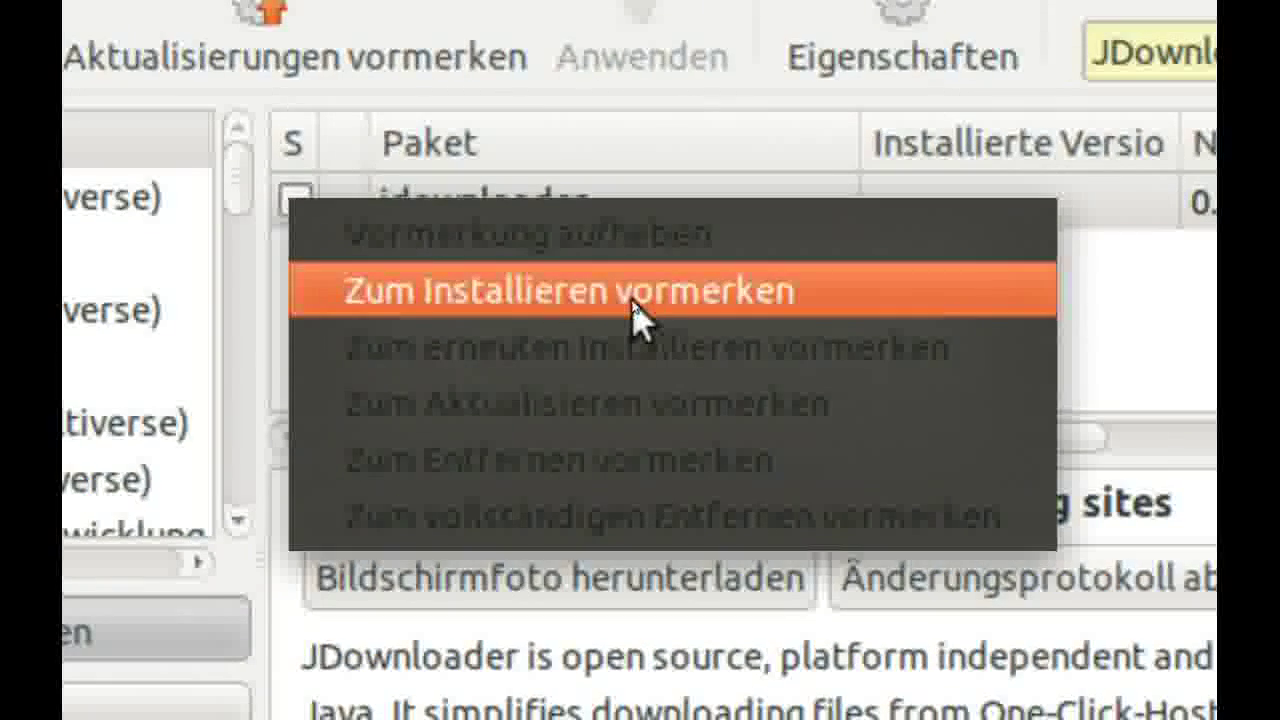
click(635, 298)
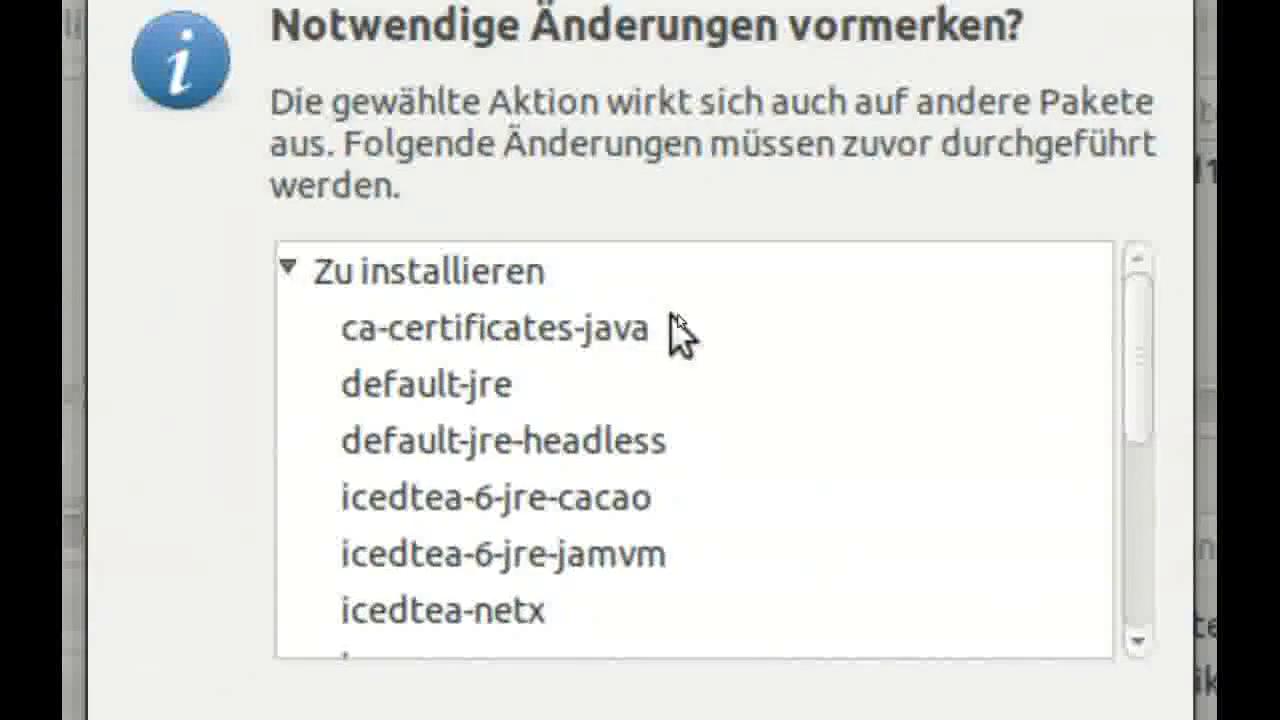
scroll(671, 317, down, 3)
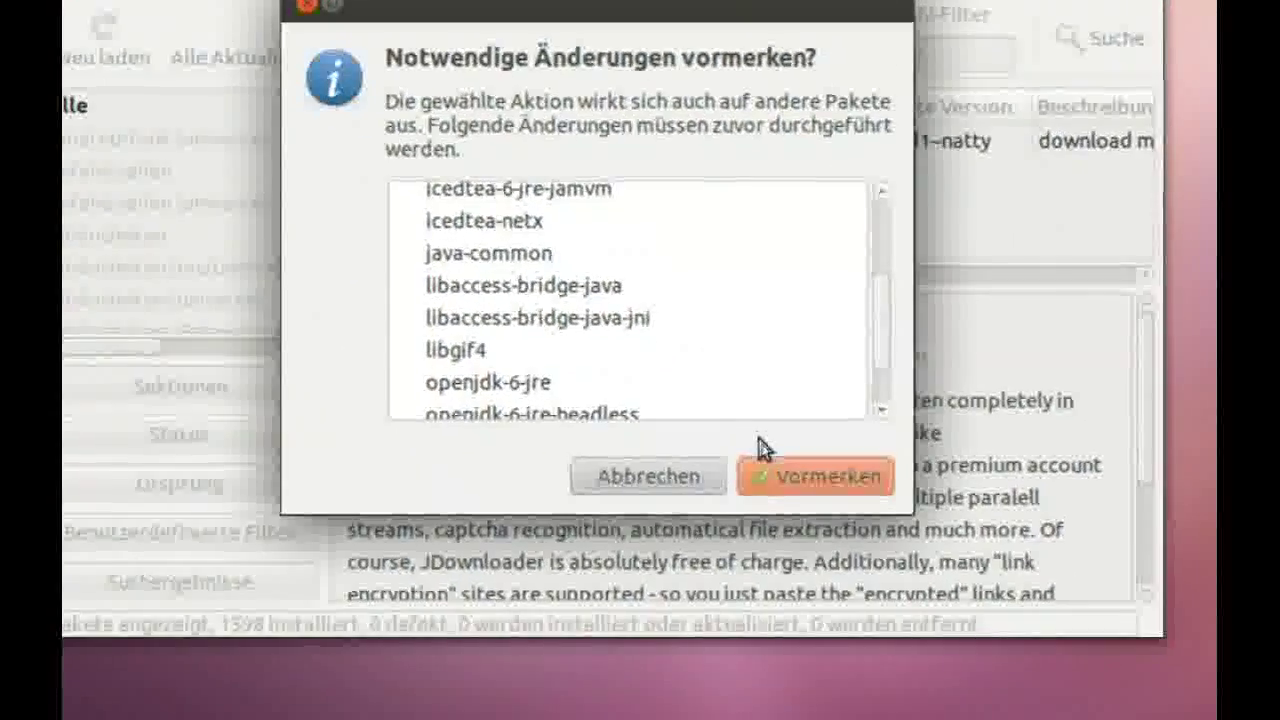
click(780, 469)
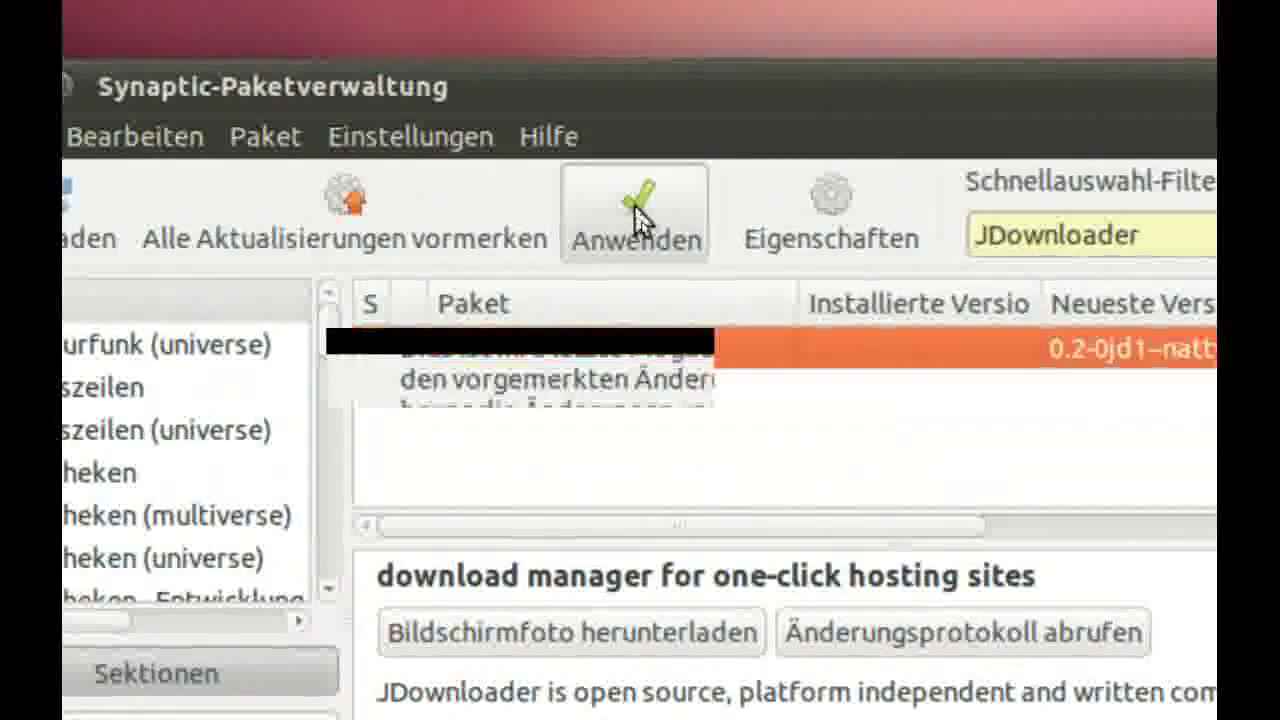
Apply the marked changes to install jdownloader with its dependencies, and close Synaptic once the installation is done.
click(638, 218)
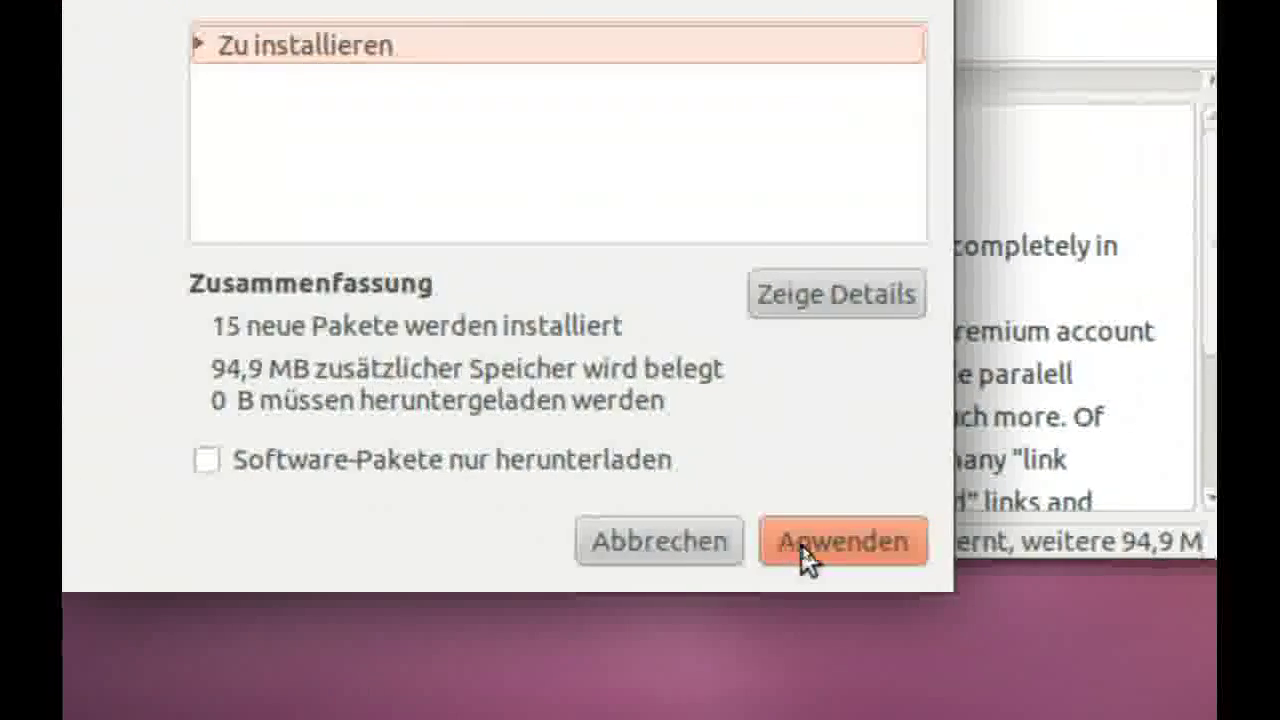
click(858, 565)
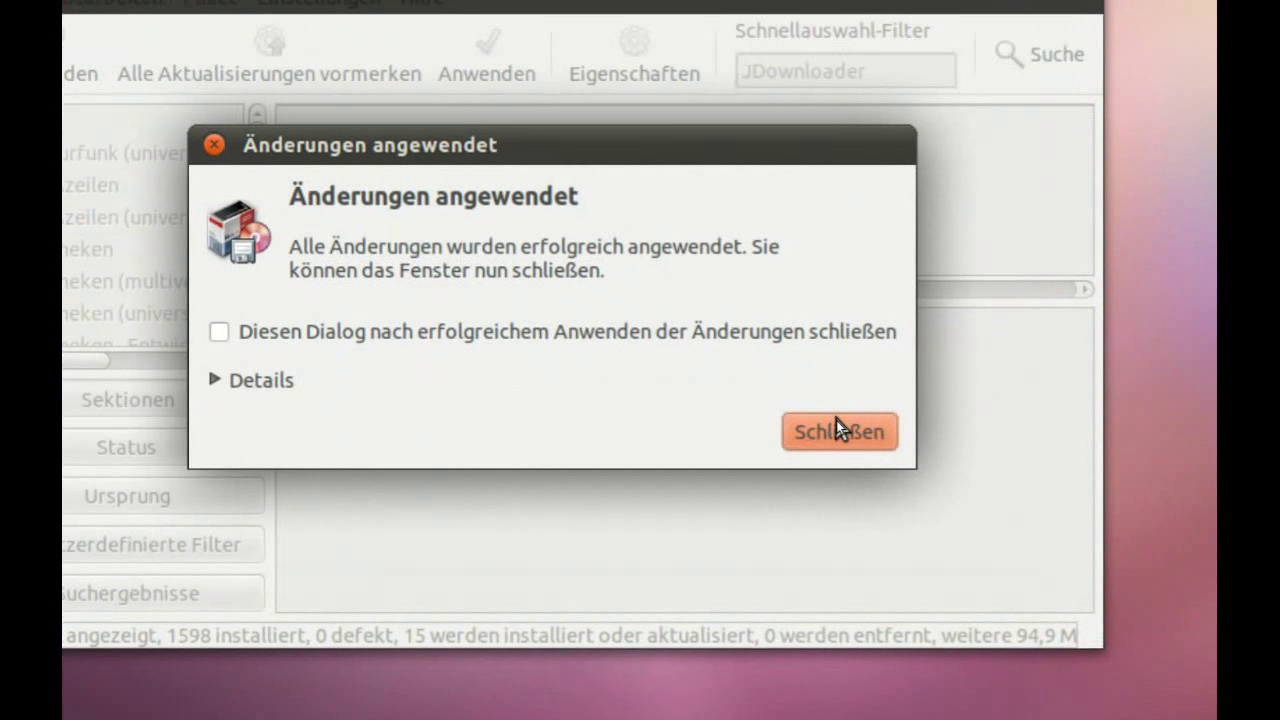
click(812, 427)
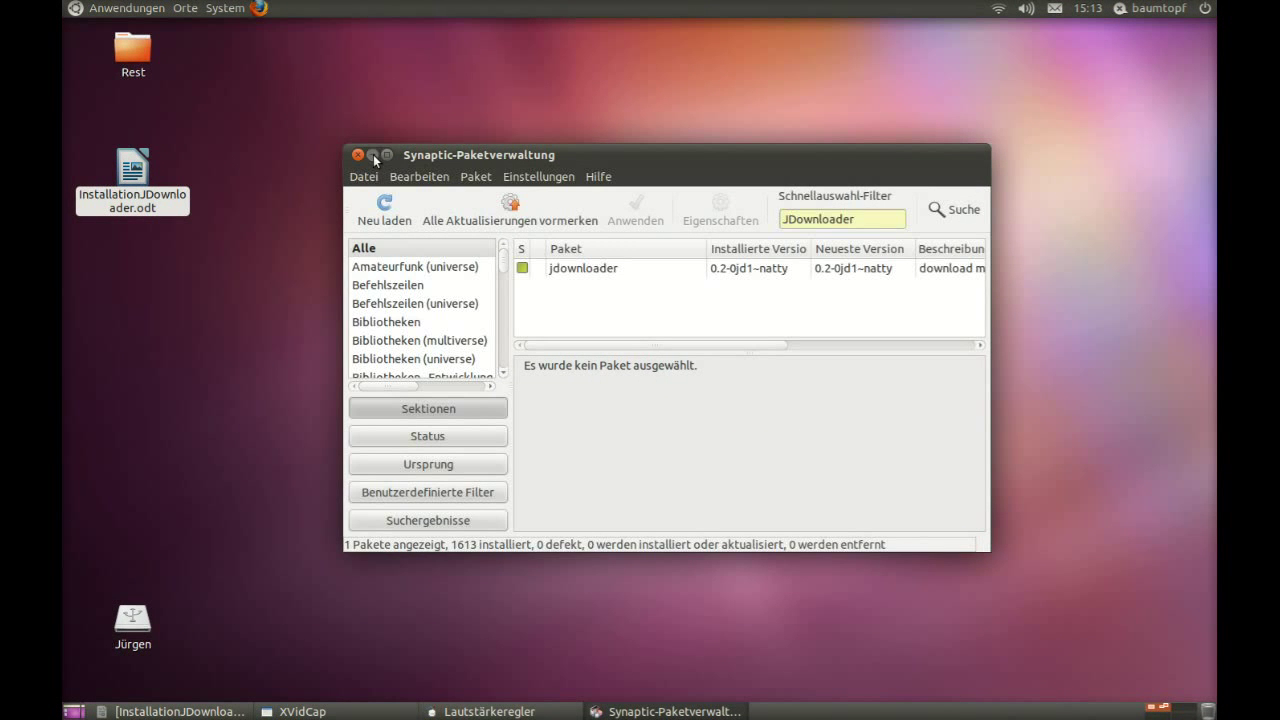
click(373, 156)
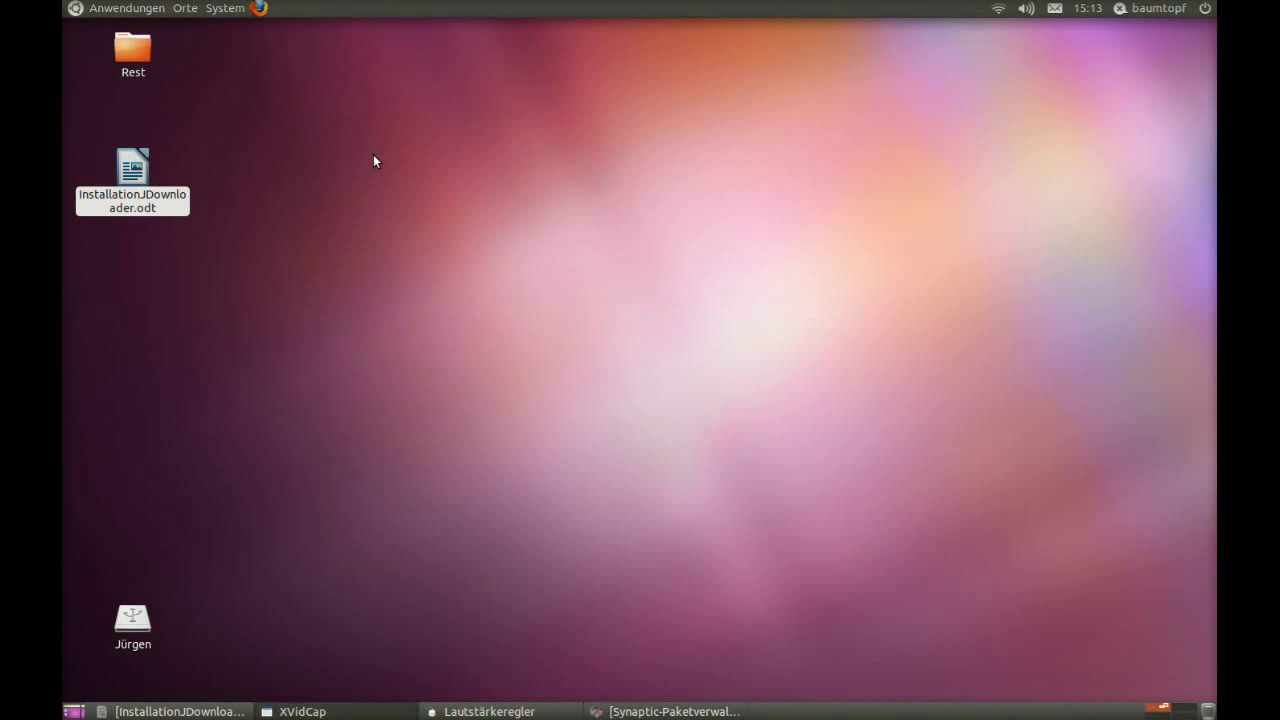
right_click(662, 712)
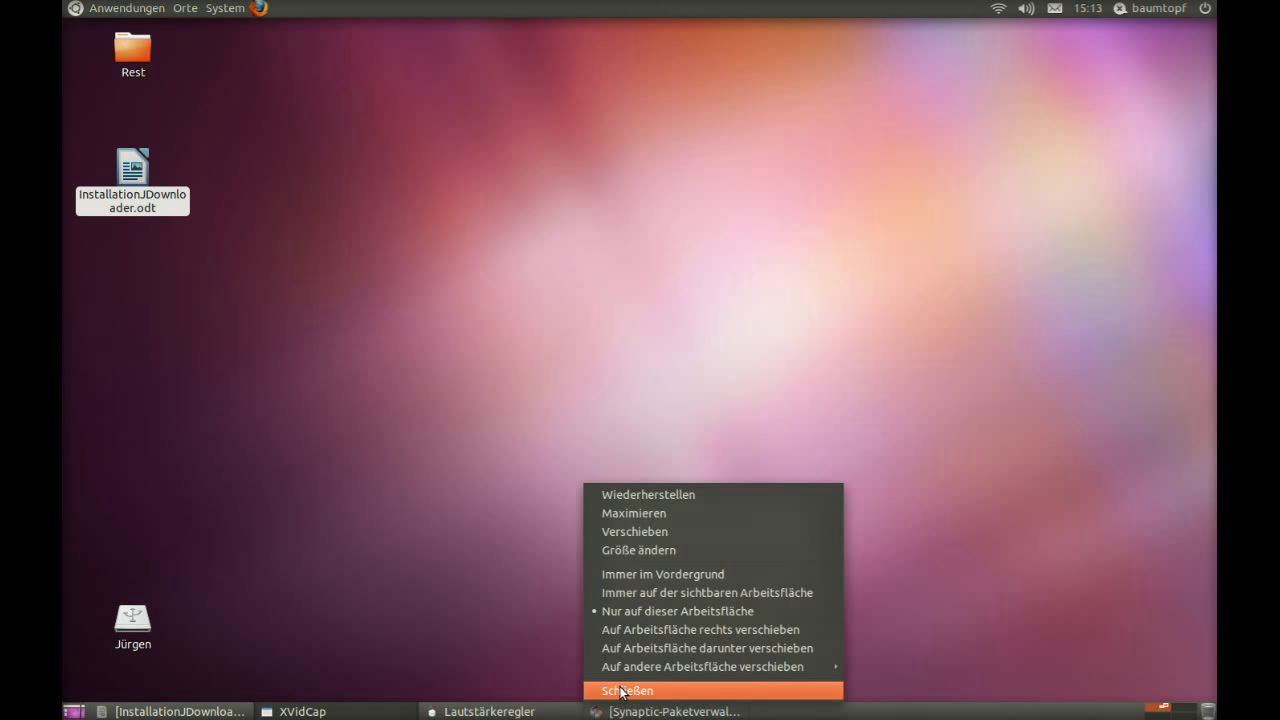
click(621, 690)
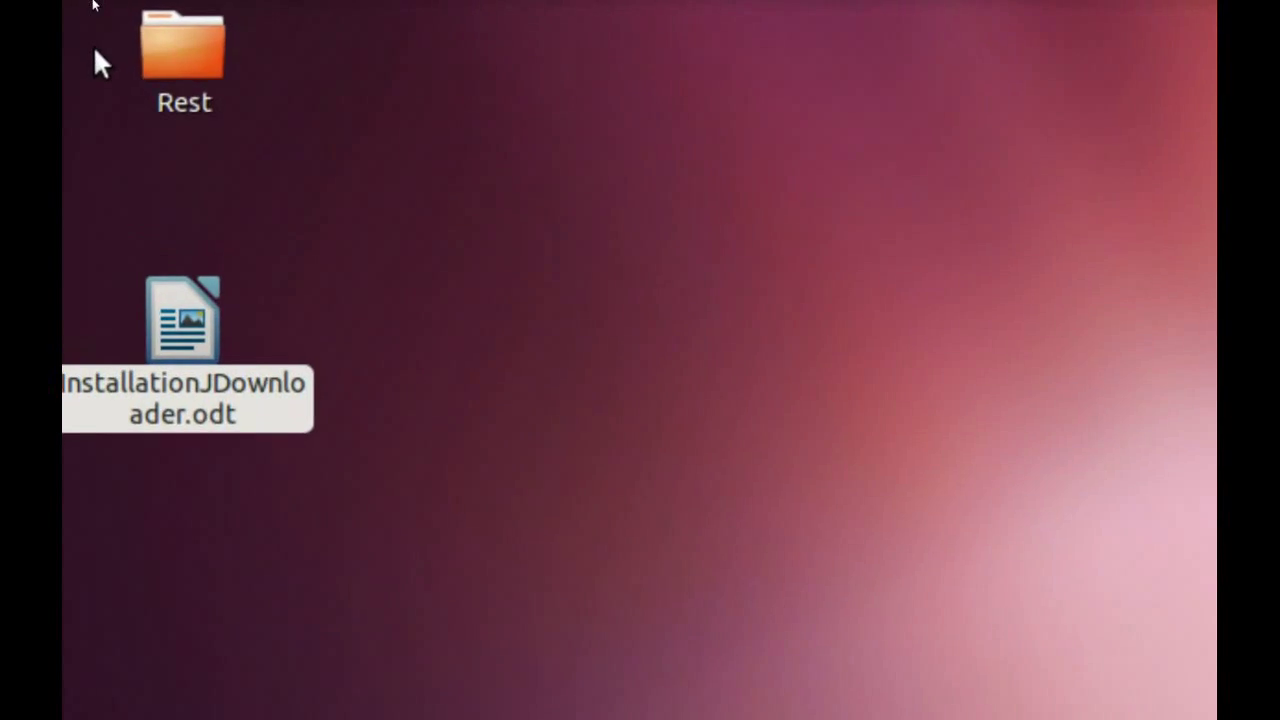
Launch JDownloader from the Internet applications.
click(106, 10)
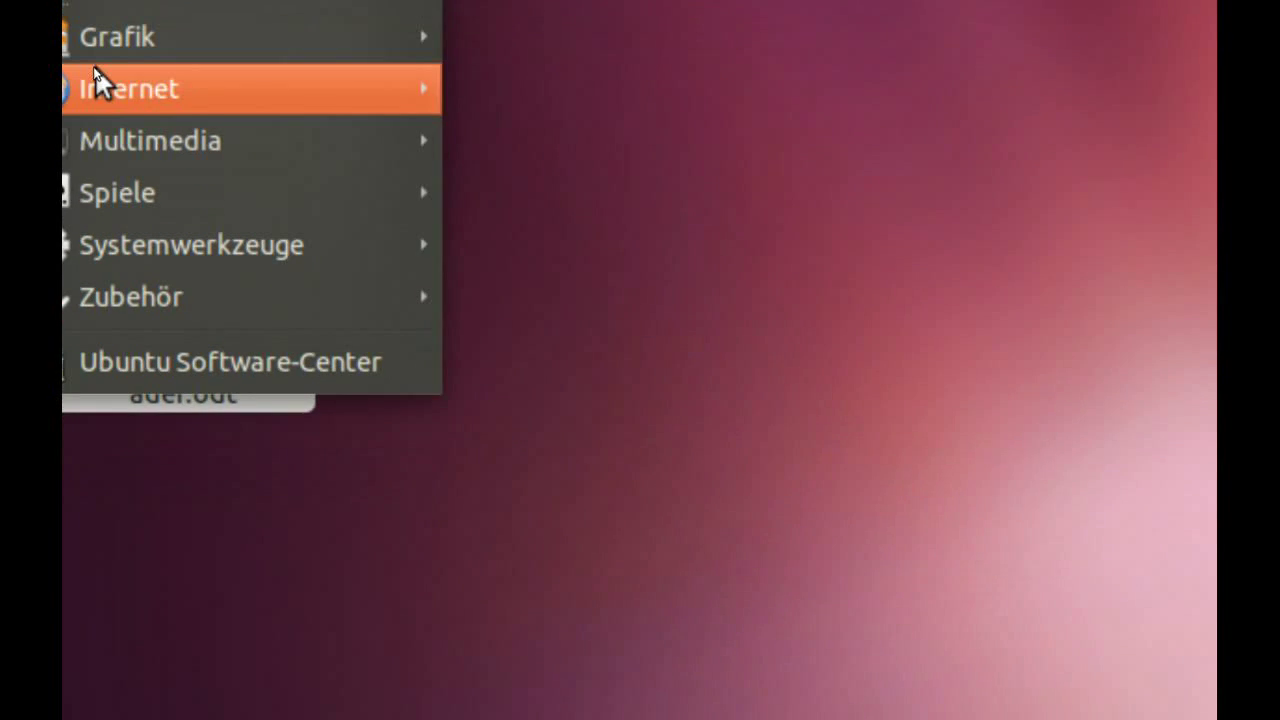
mouse_move(94, 78)
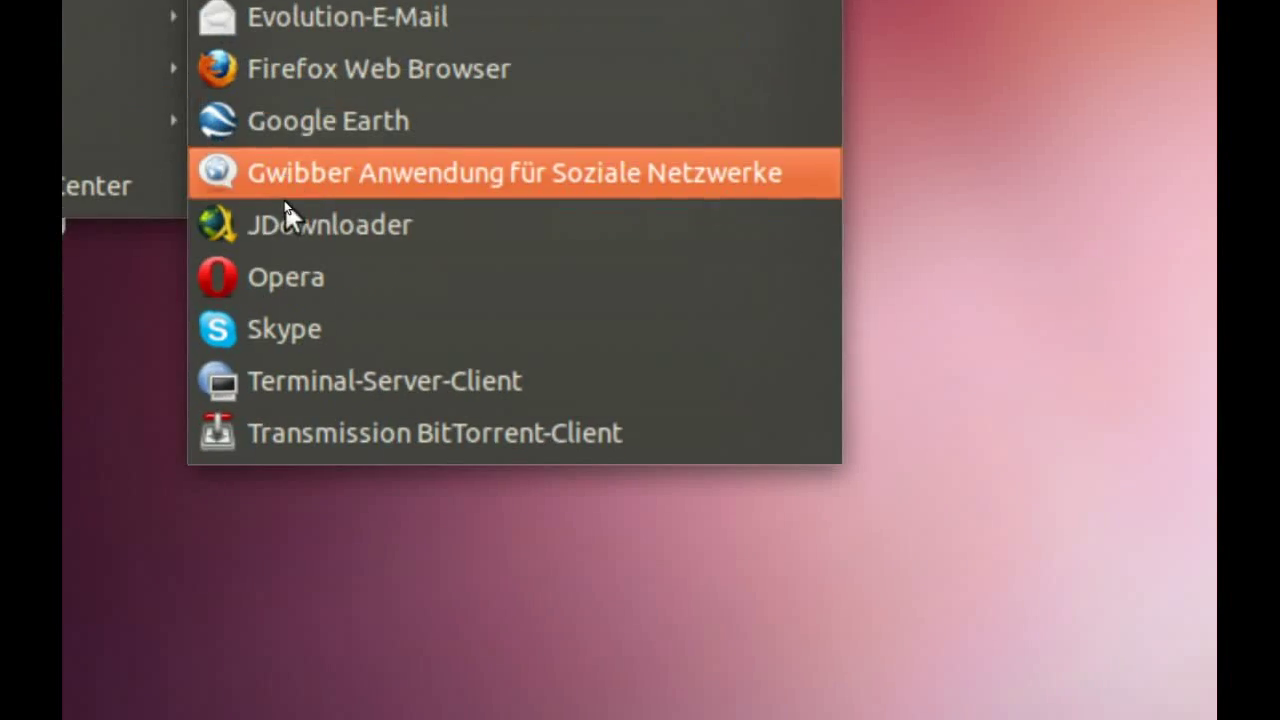
click(286, 205)
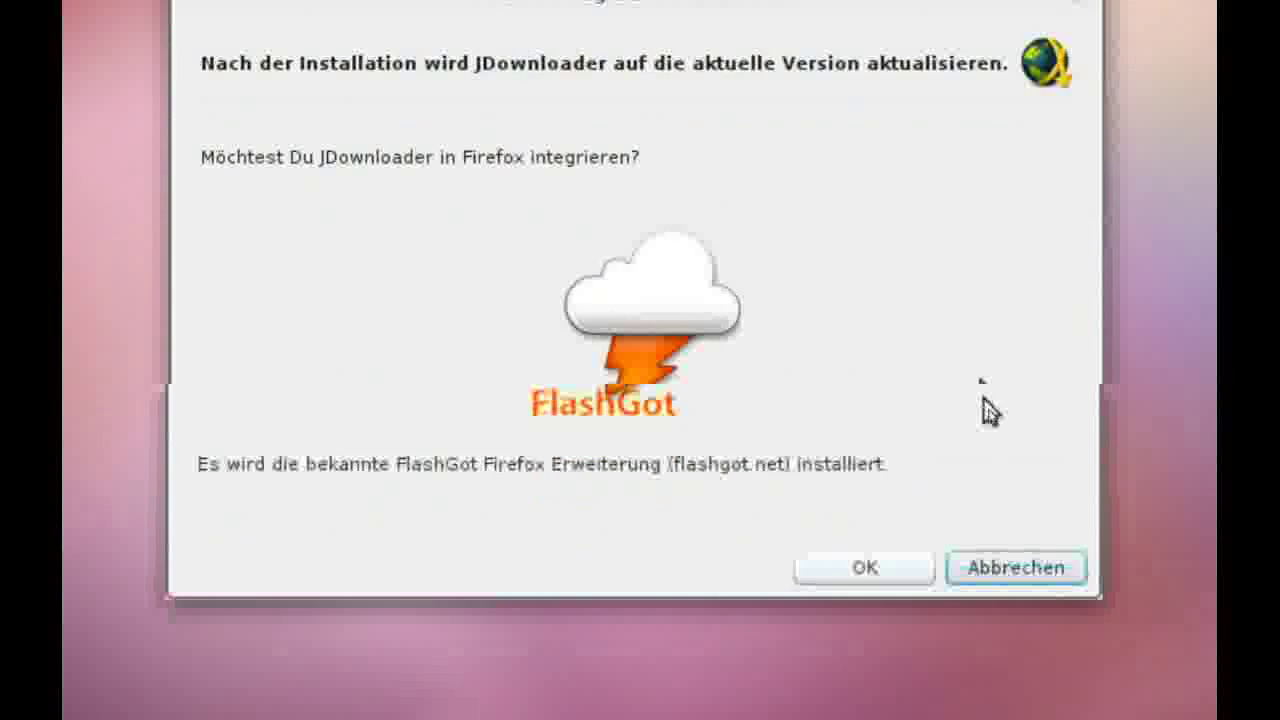
Decline the FlashGot integration into Firefox and dismiss the Java update warning in JDownloader.
click(994, 569)
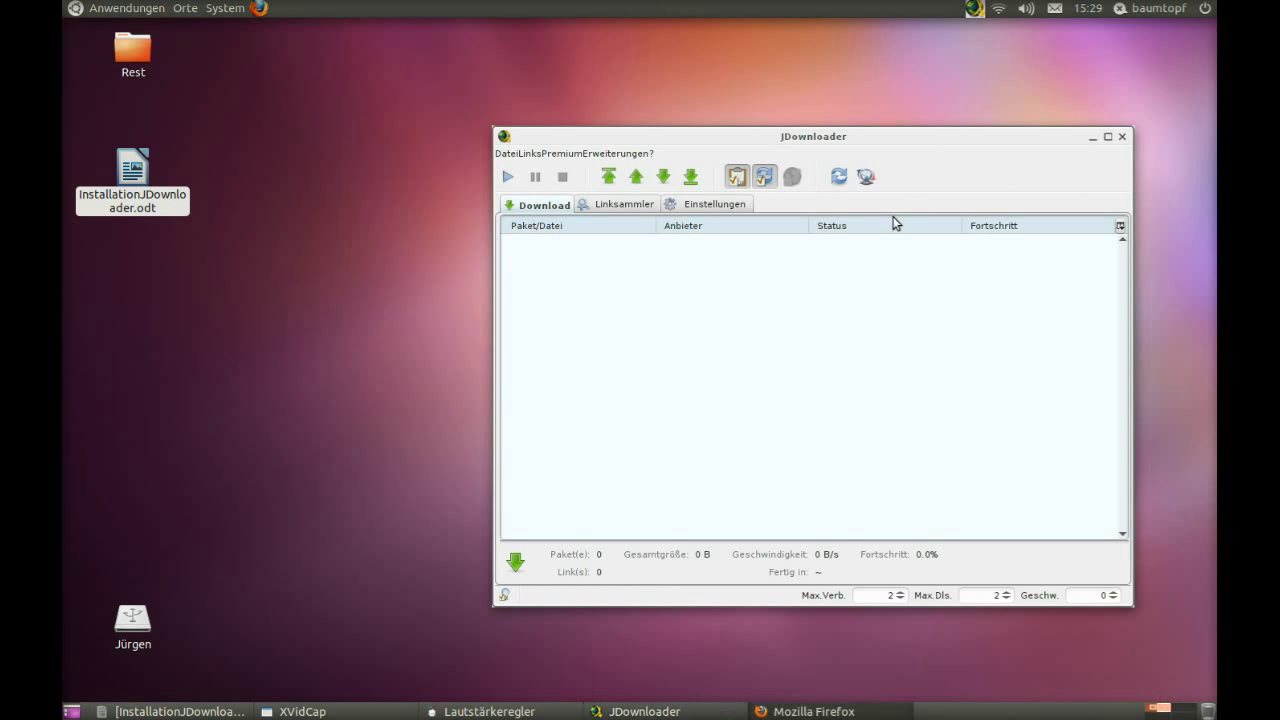
click(931, 363)
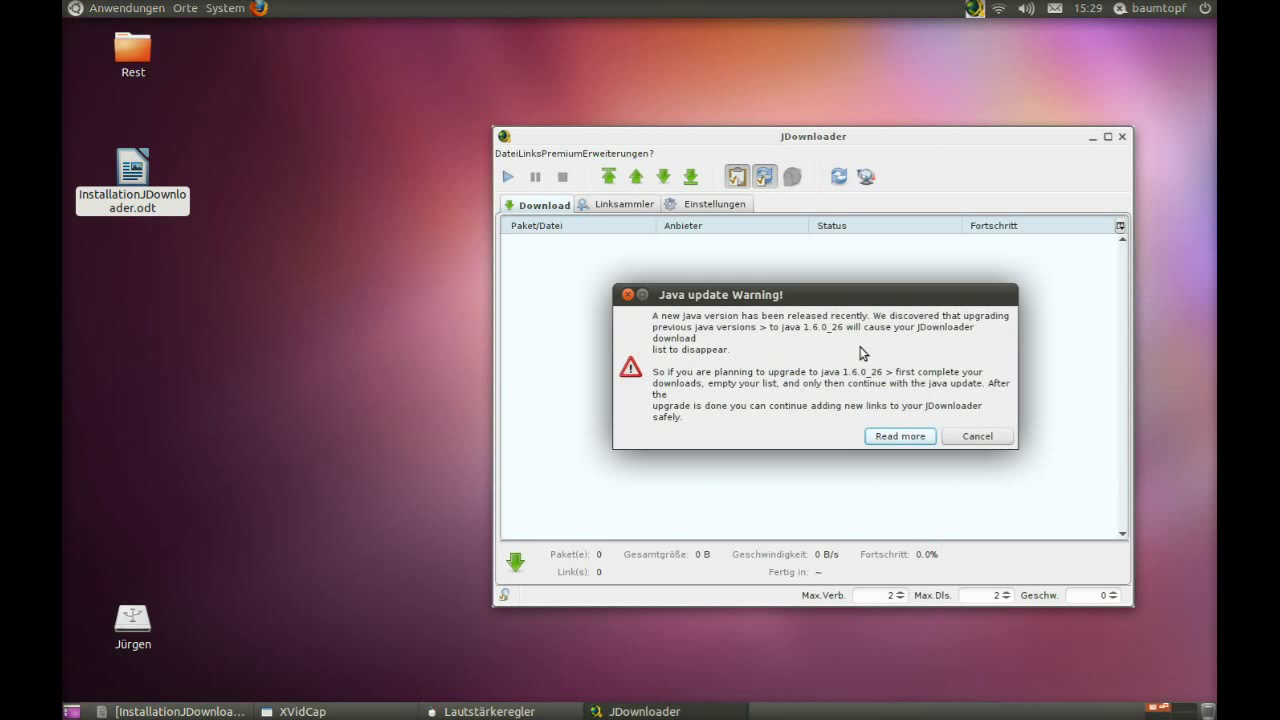
click(893, 433)
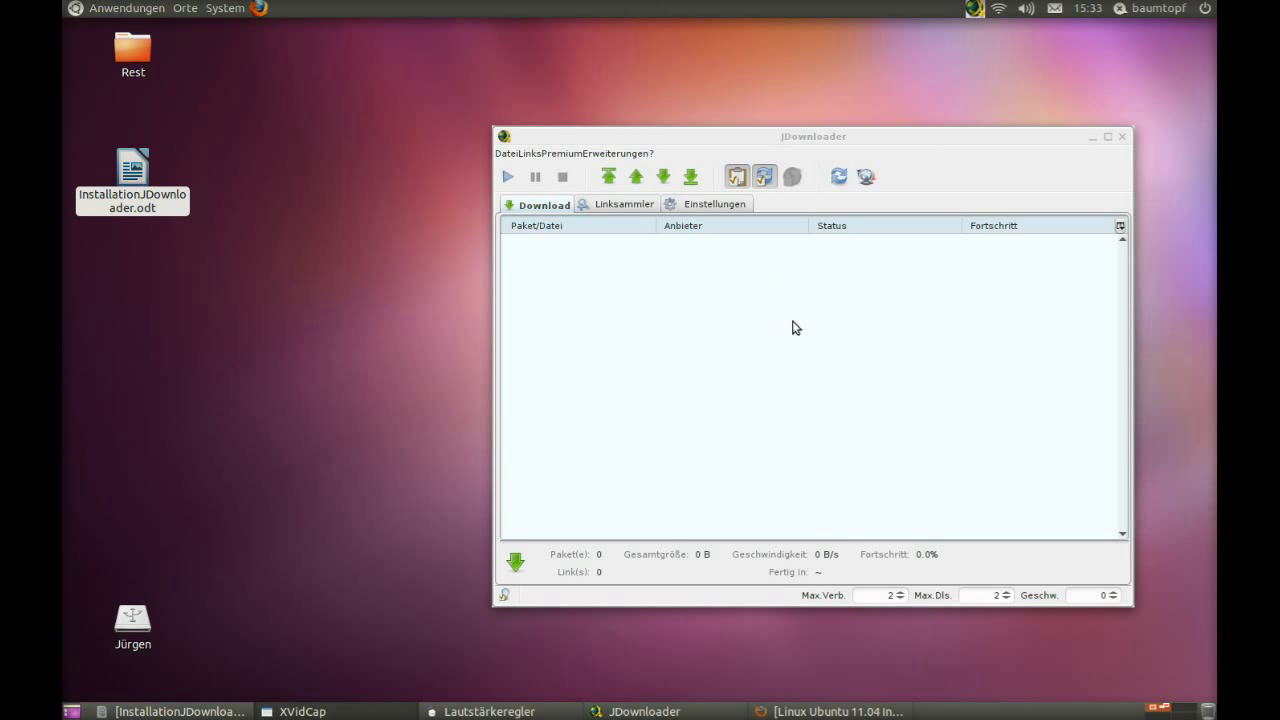
Switch to Firefox, copy the address of the YouTube video "Linux Ubuntu 11.04 Installation of Oracle Virtualbox OSE", and minimise the browser.
click(833, 714)
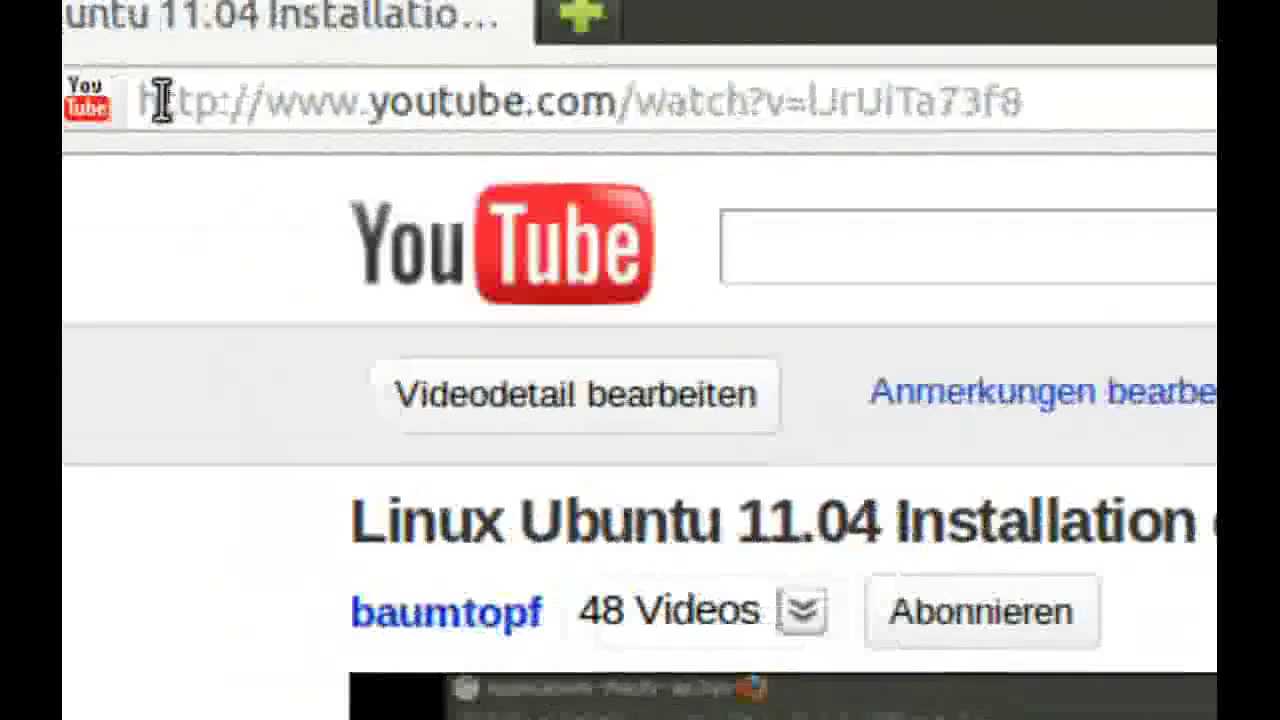
click(230, 105)
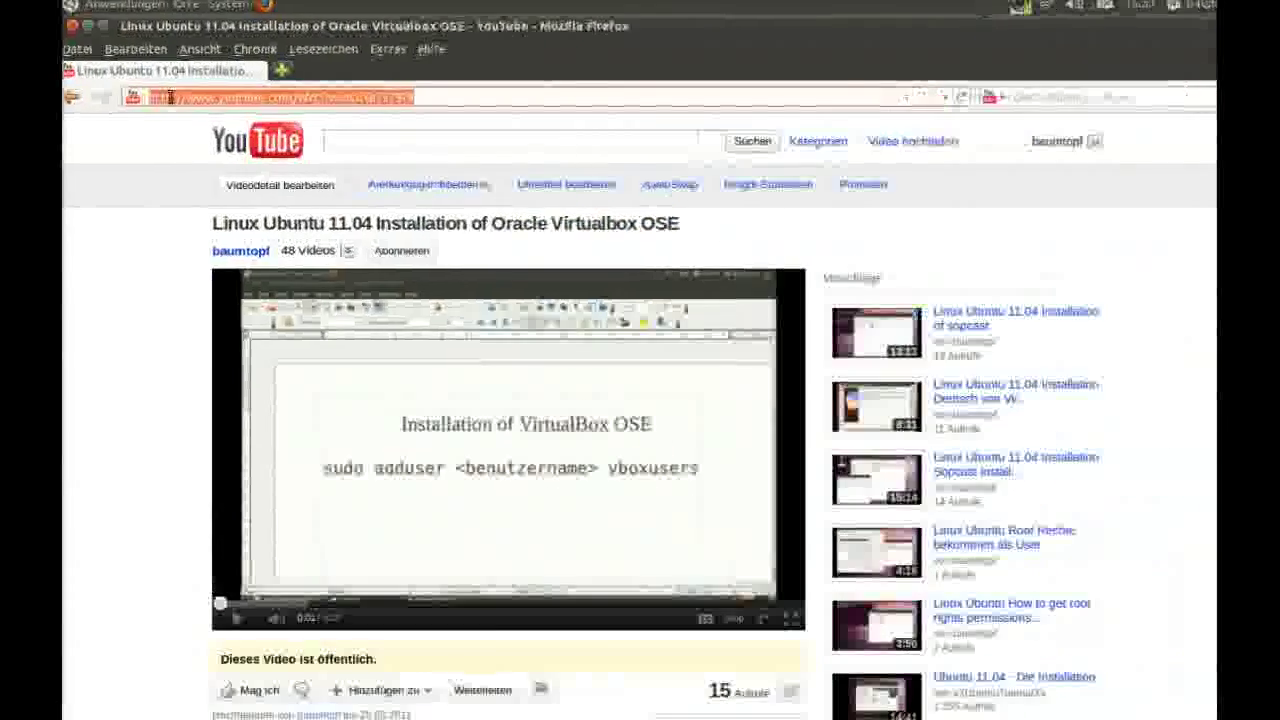
right_click(170, 97)
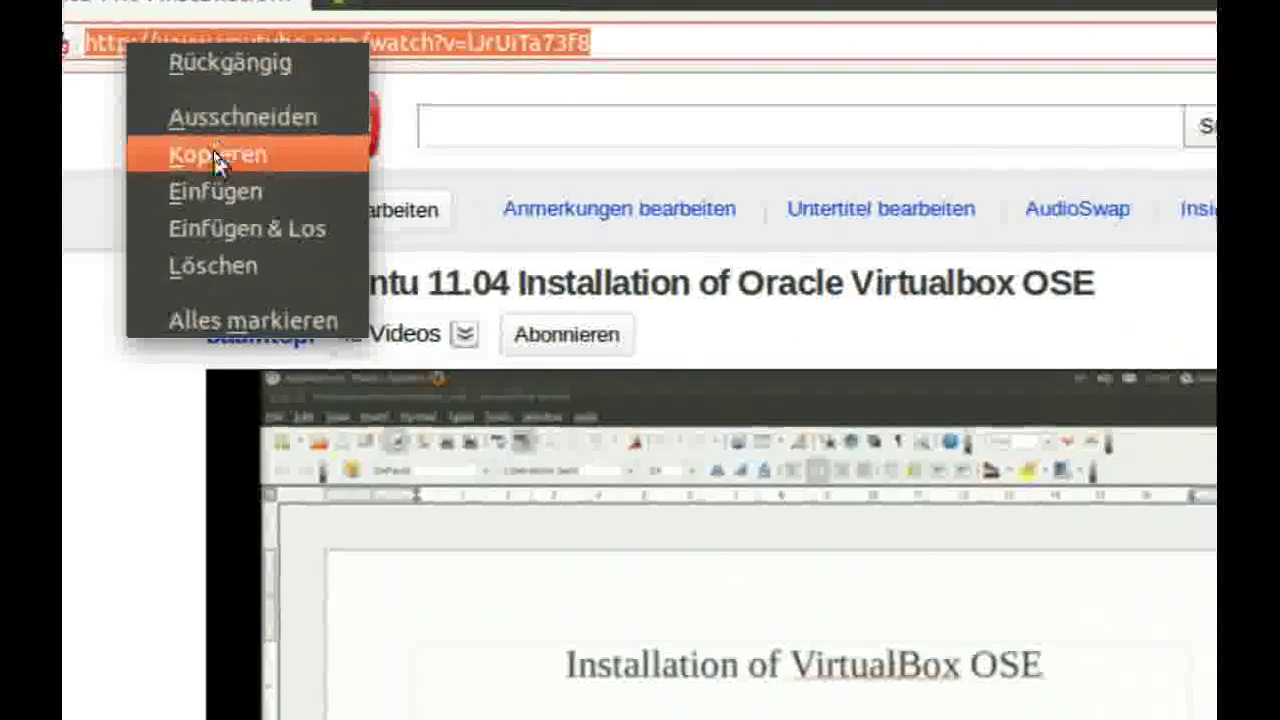
click(218, 156)
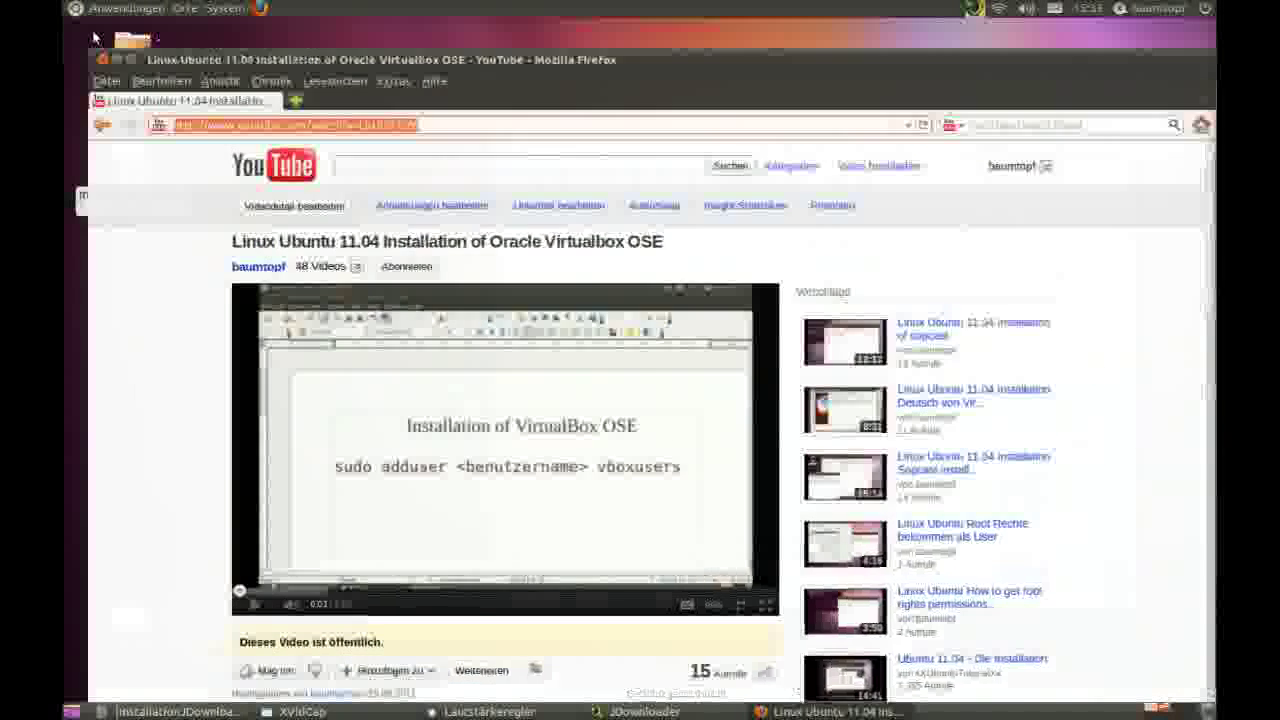
click(109, 59)
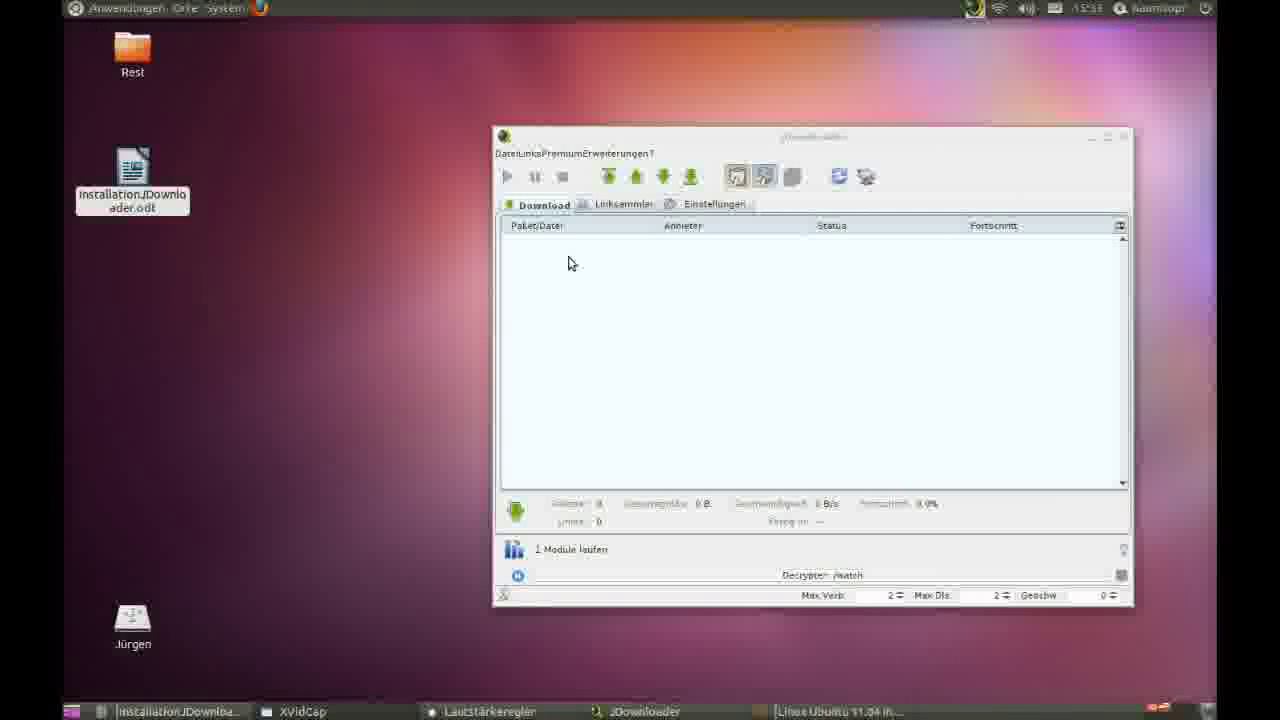
Show the collected links in JDownloader's Linksammler and remove the YouTube Video (Webm) package.
click(606, 210)
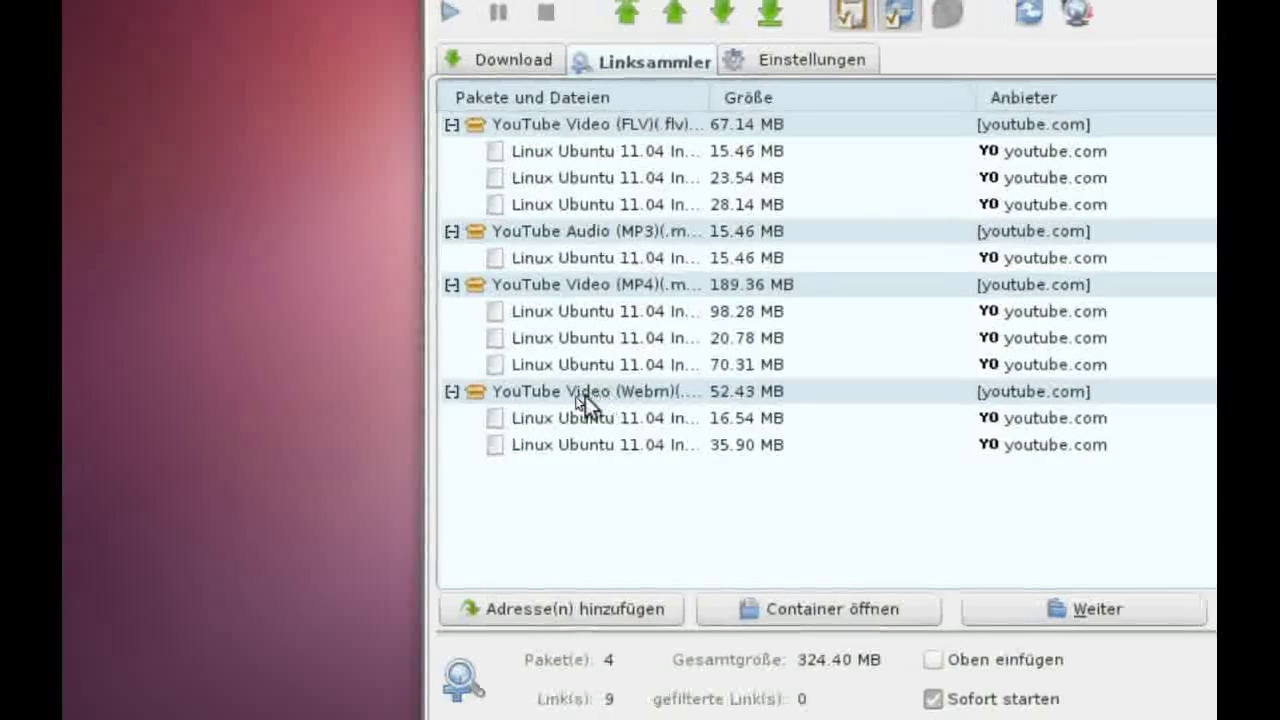
click(536, 416)
right_click(576, 397)
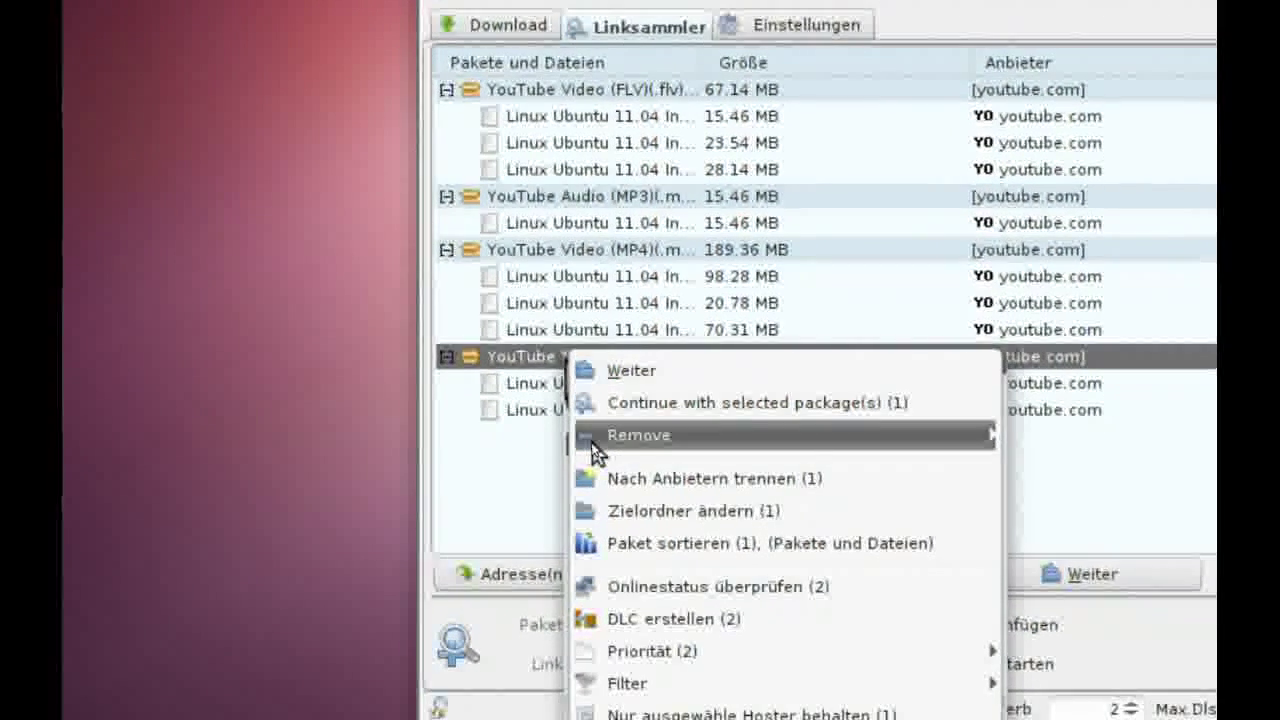
mouse_move(595, 452)
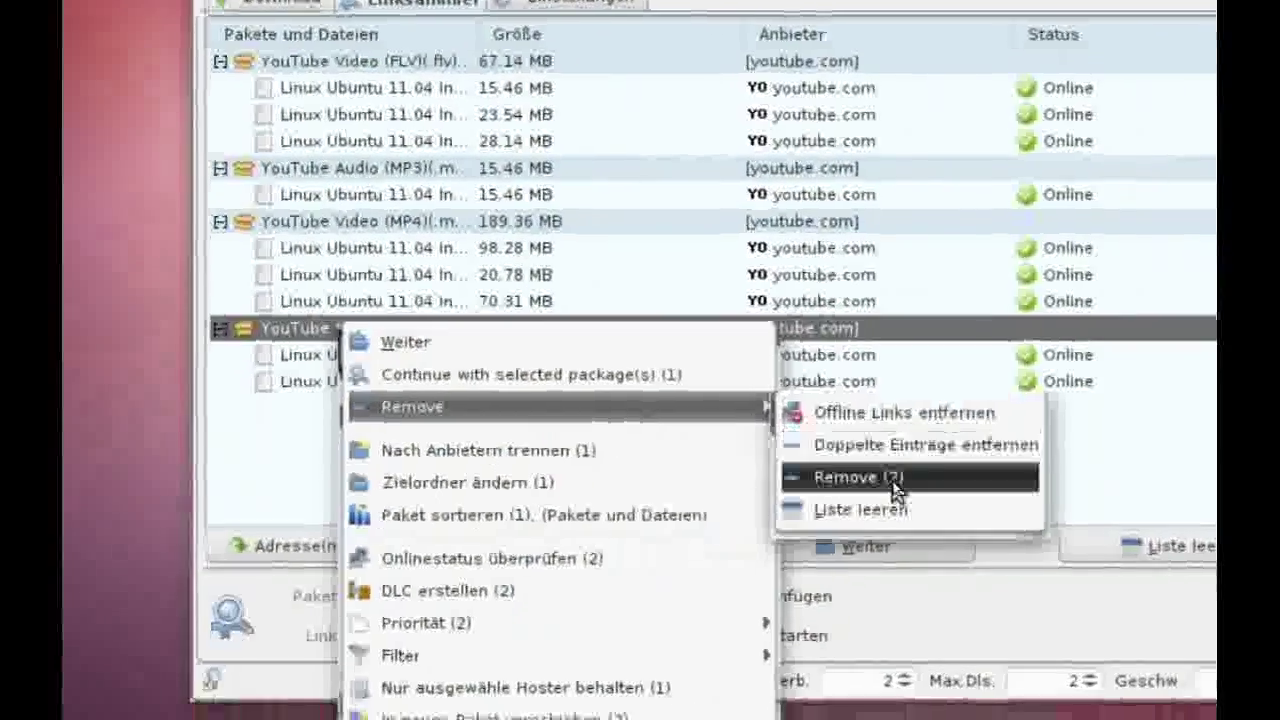
click(1039, 509)
click(1161, 339)
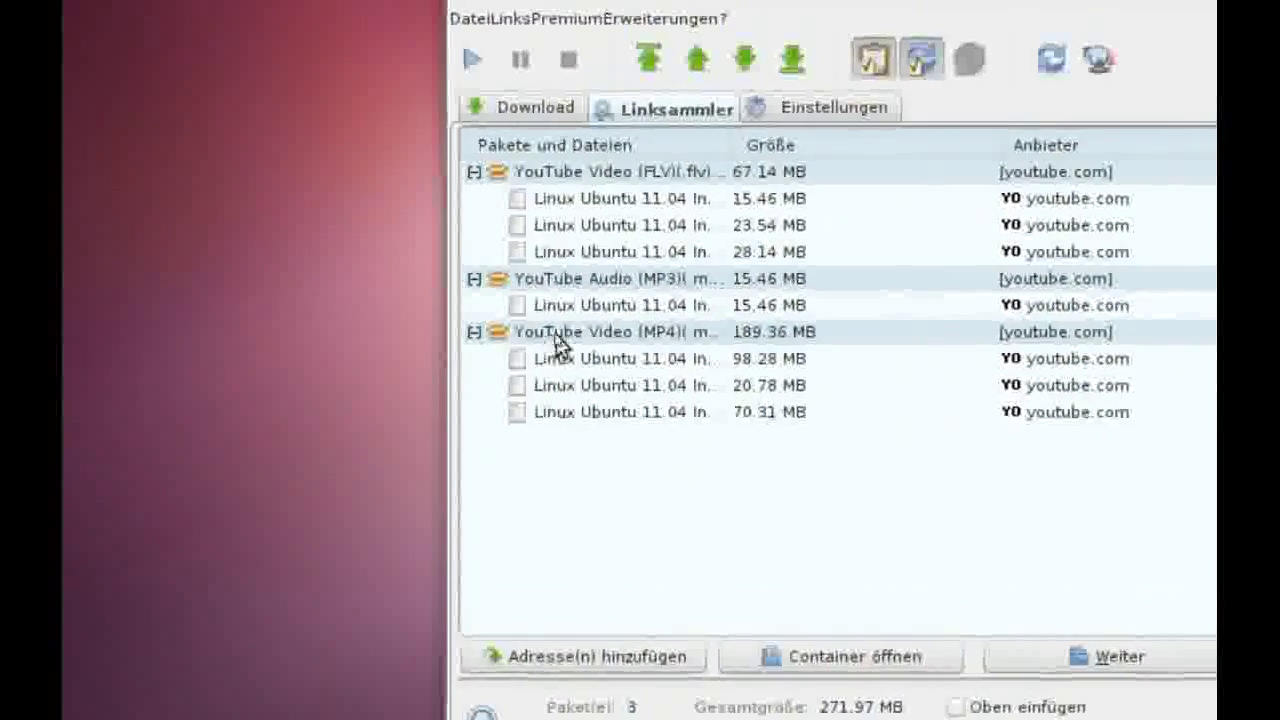
Remove the YouTube Video (MP4) package with its three links from the Linksammler list.
right_click(196, 306)
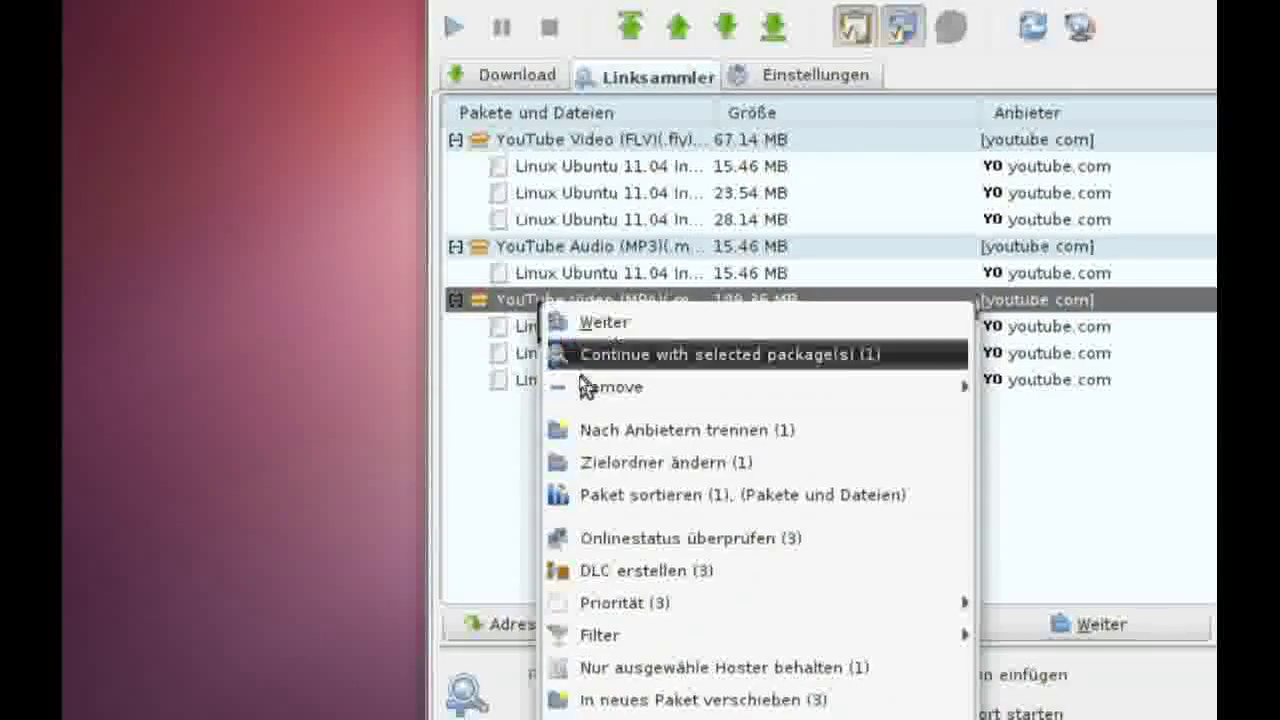
mouse_move(970, 419)
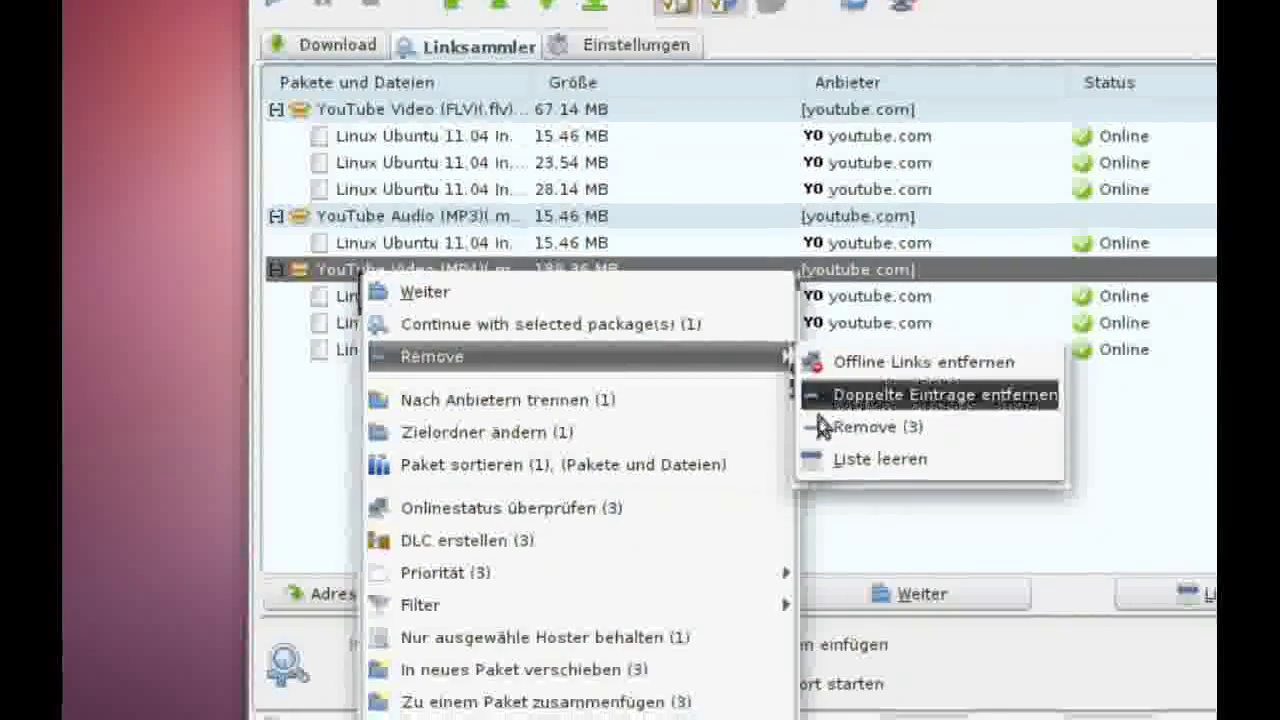
click(845, 454)
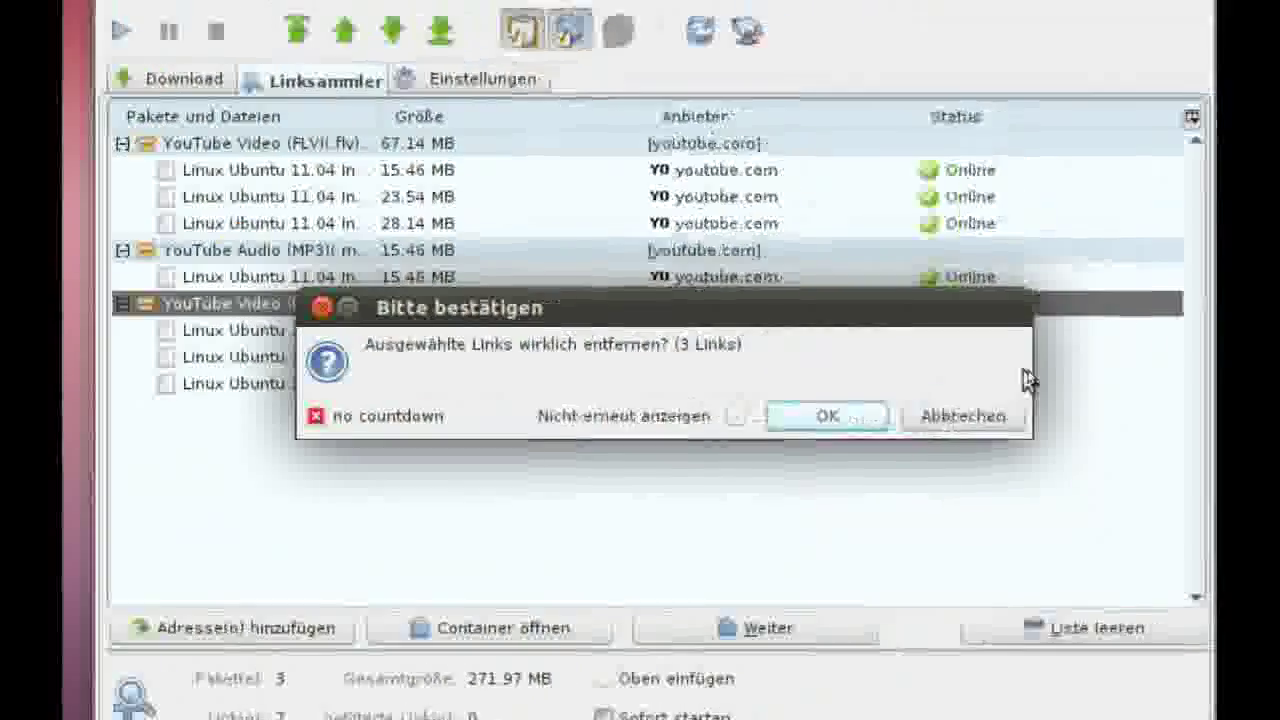
key(Return)
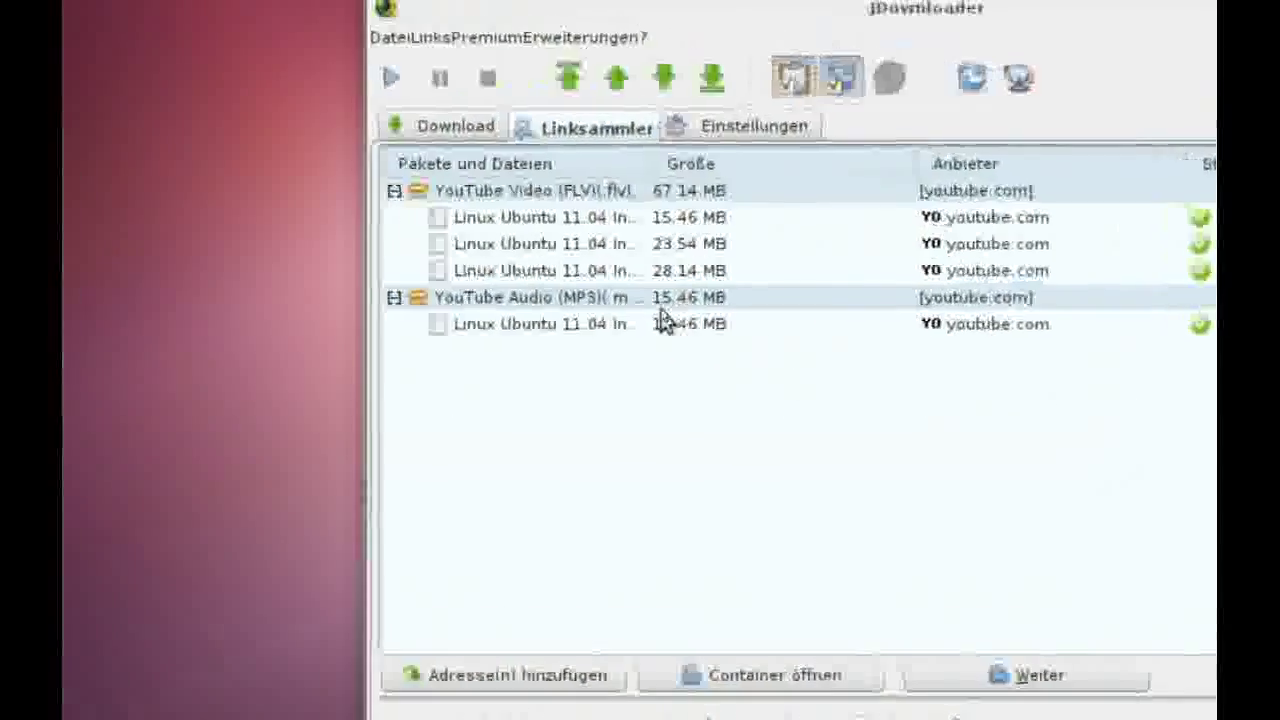
Remove the YouTube Audio (MP3) package from the Linksammler list, keeping only the FLV package.
click(381, 253)
right_click(627, 312)
mouse_move(700, 389)
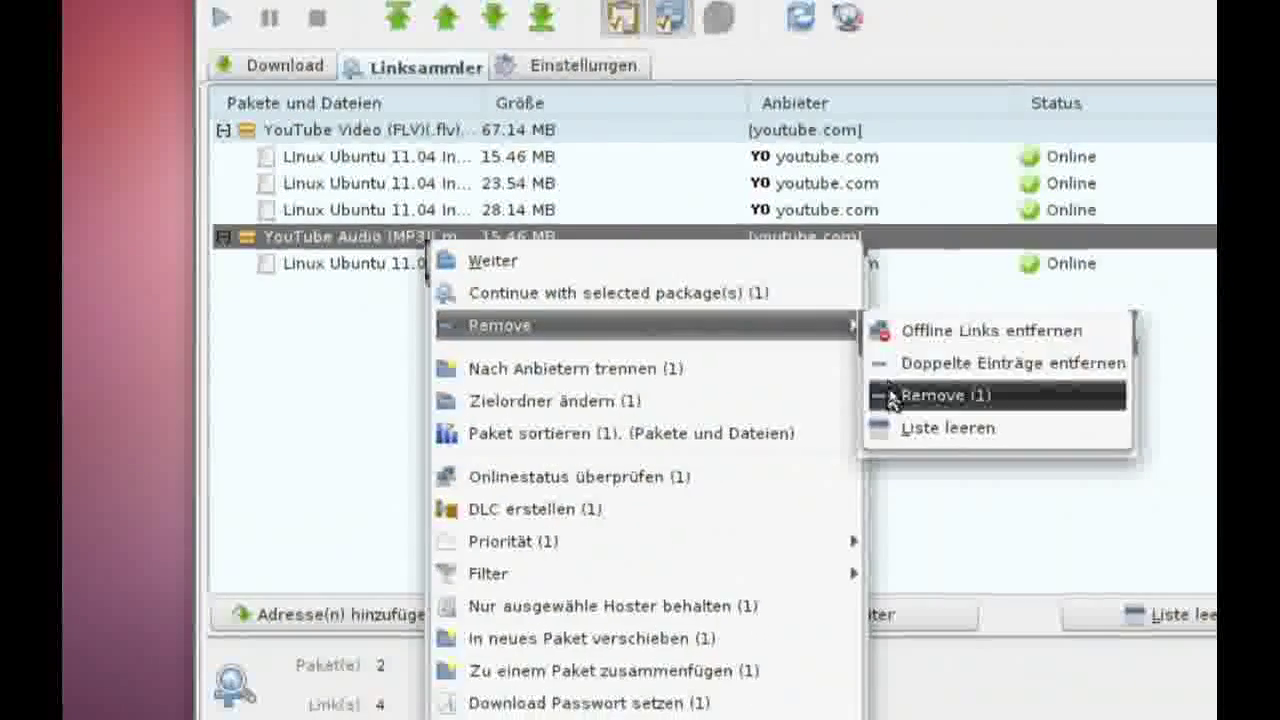
click(1092, 461)
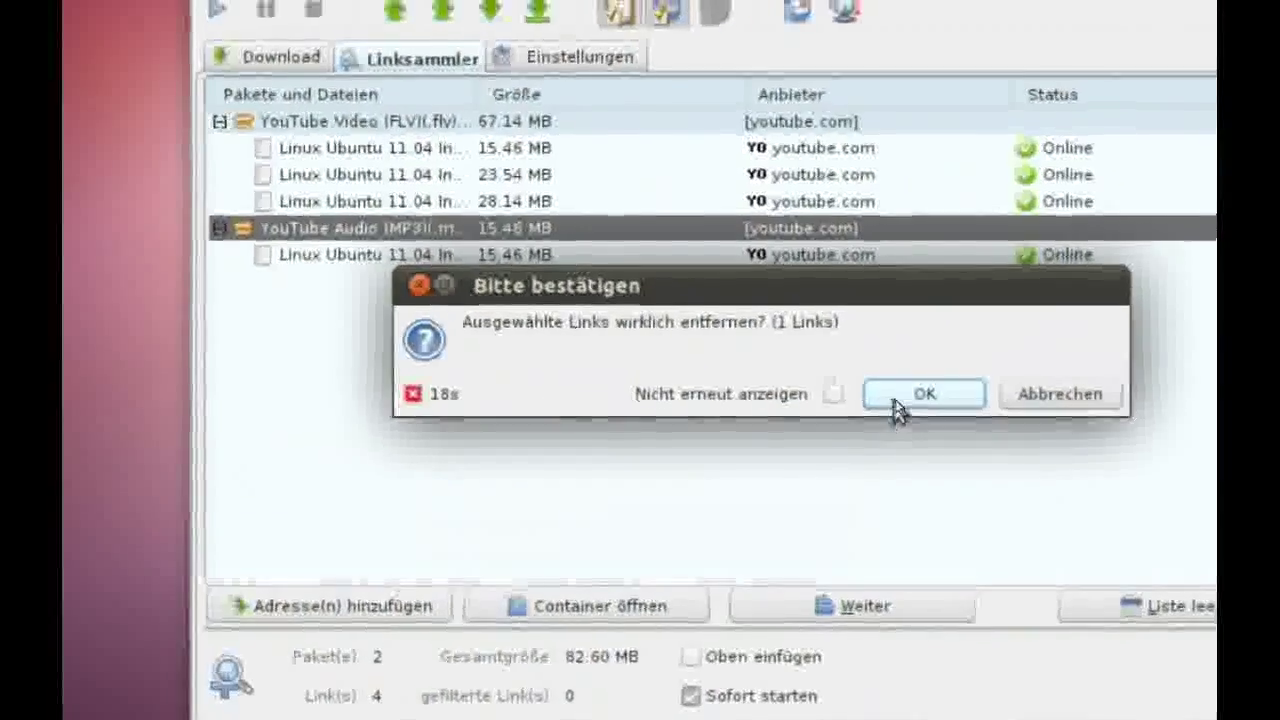
click(900, 382)
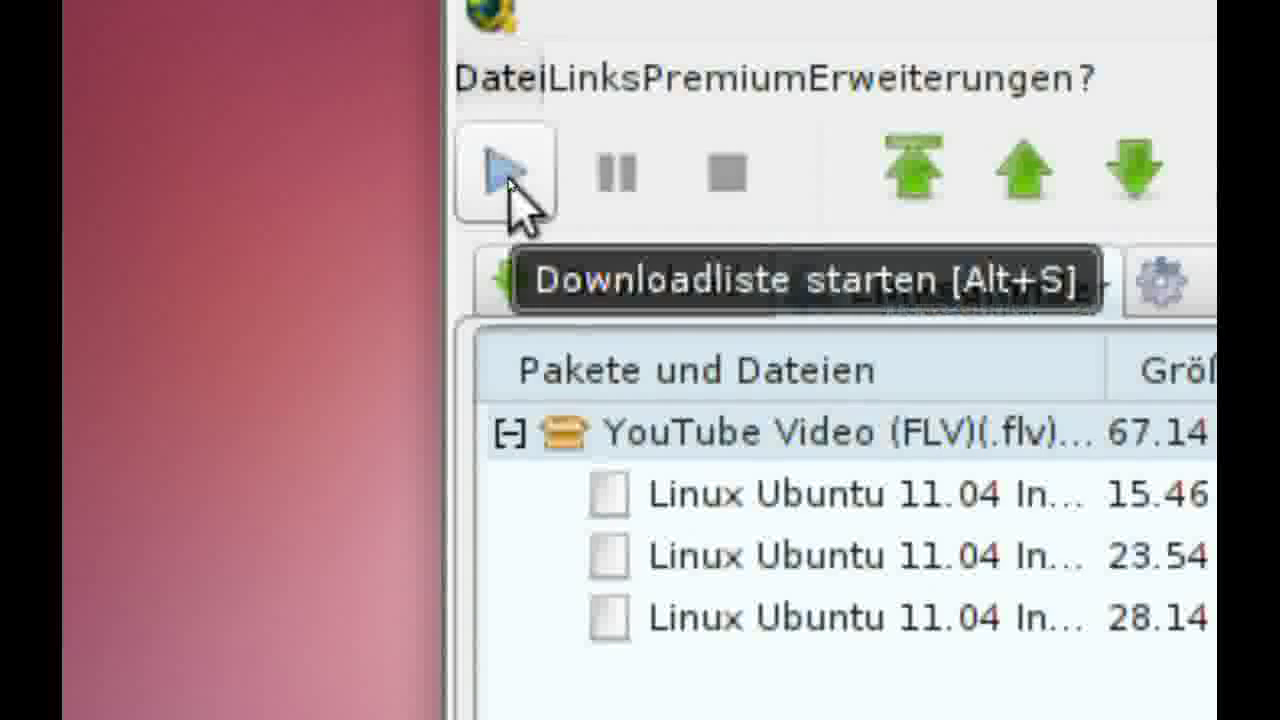
Start the download list with the FLV package and accept the youtube.com terms and conditions.
click(510, 178)
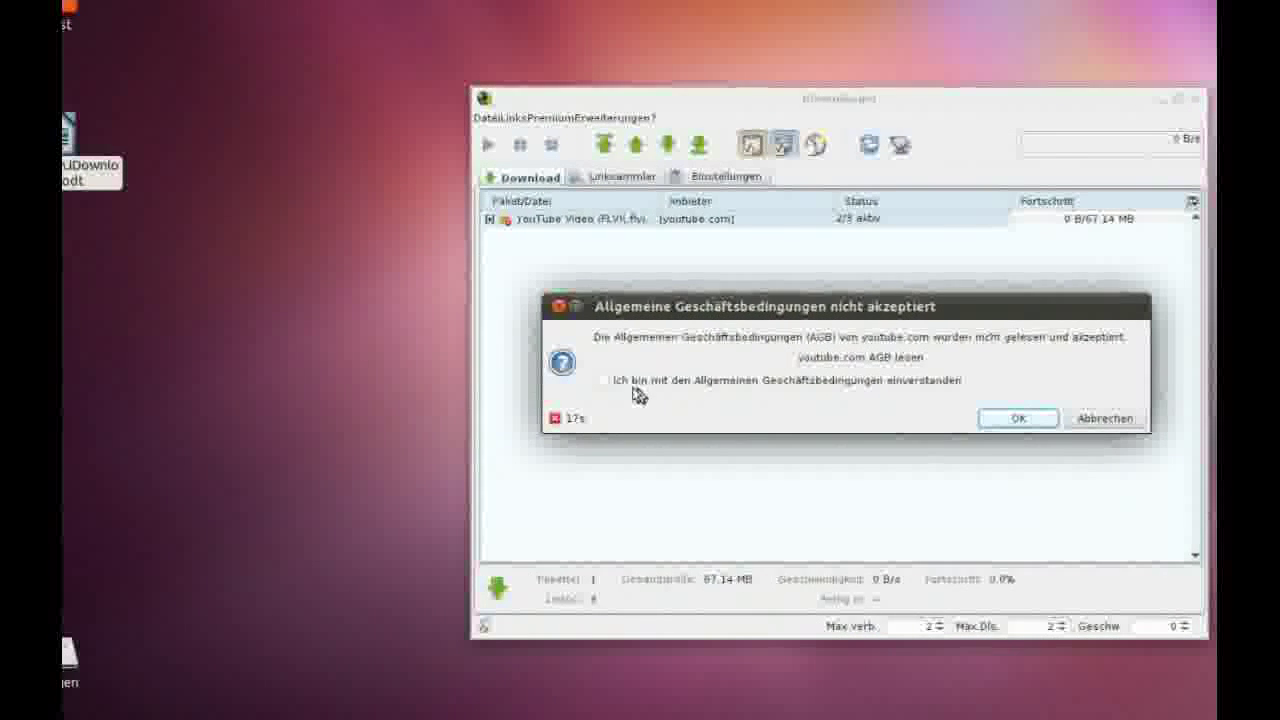
click(600, 384)
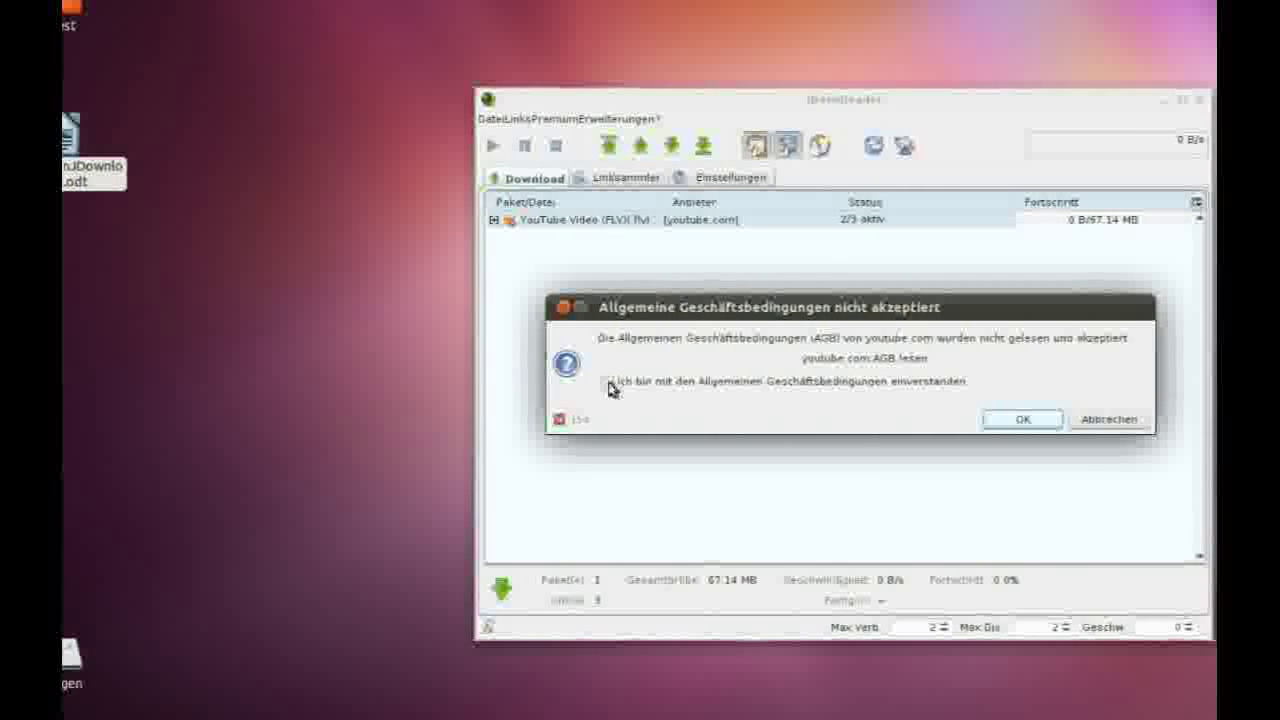
click(960, 414)
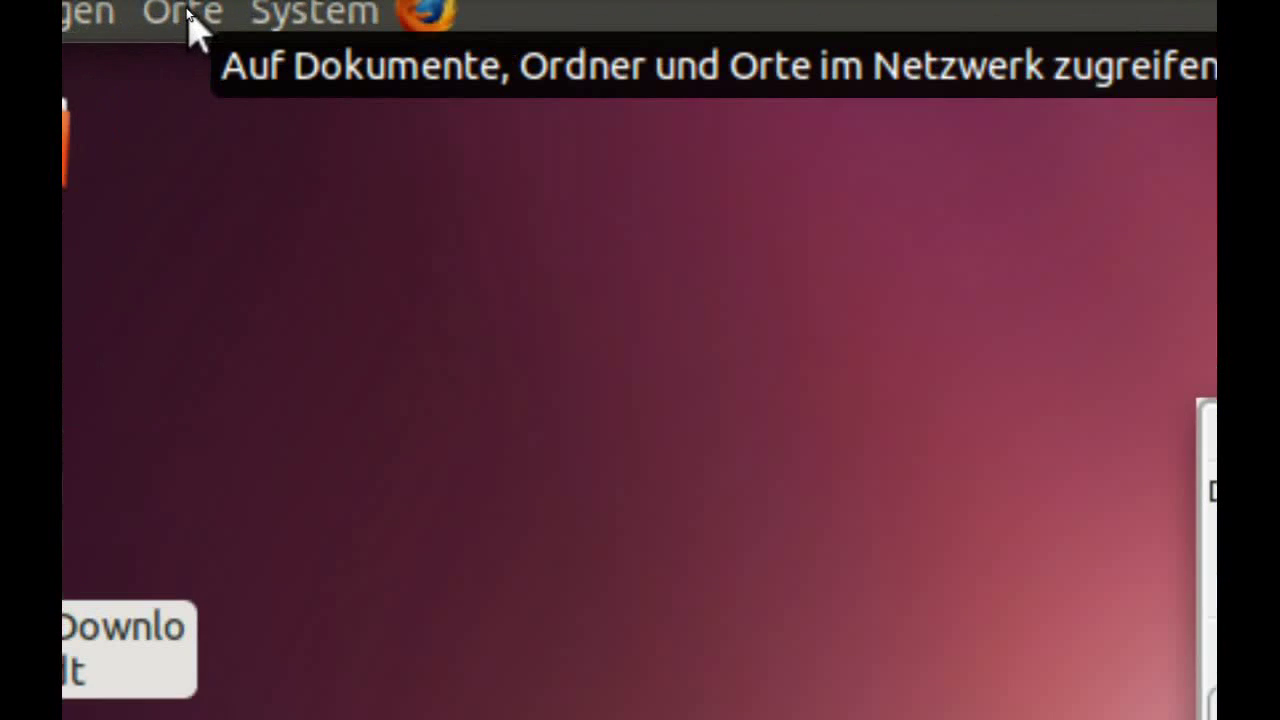
Open the home folder (Persönlicher Ordner) in the file manager and maximise its window.
click(189, 12)
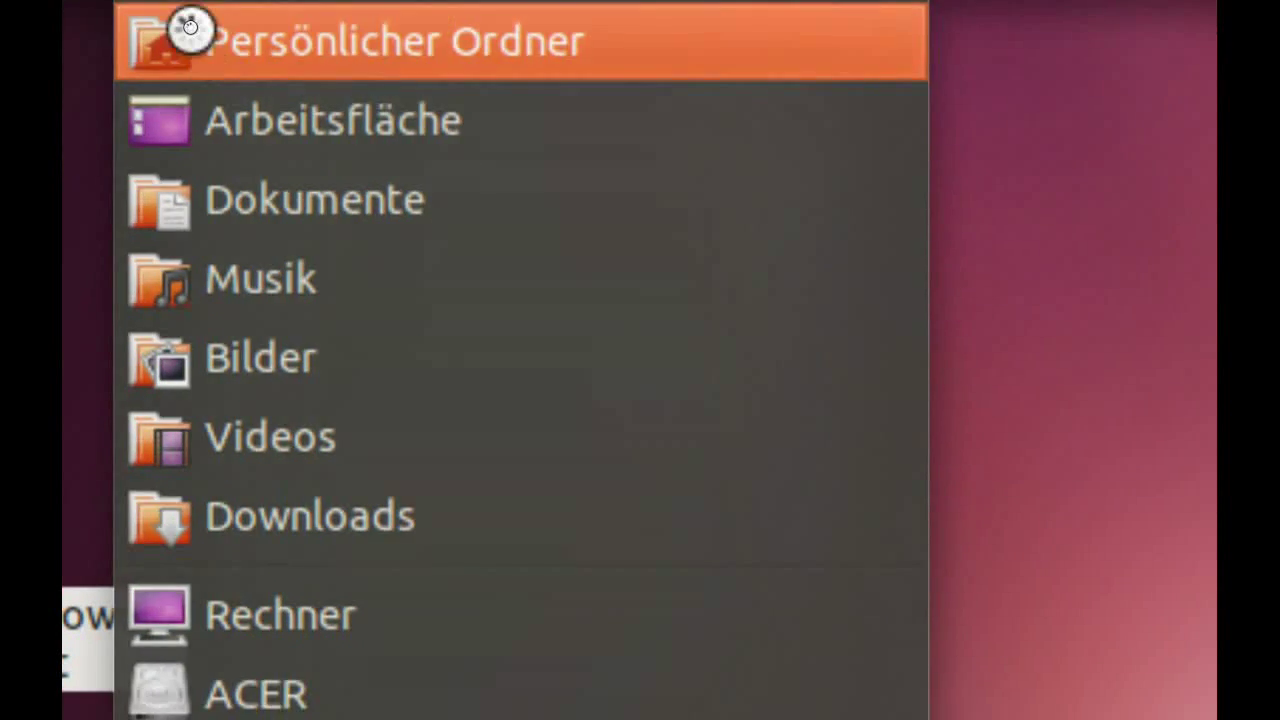
click(190, 28)
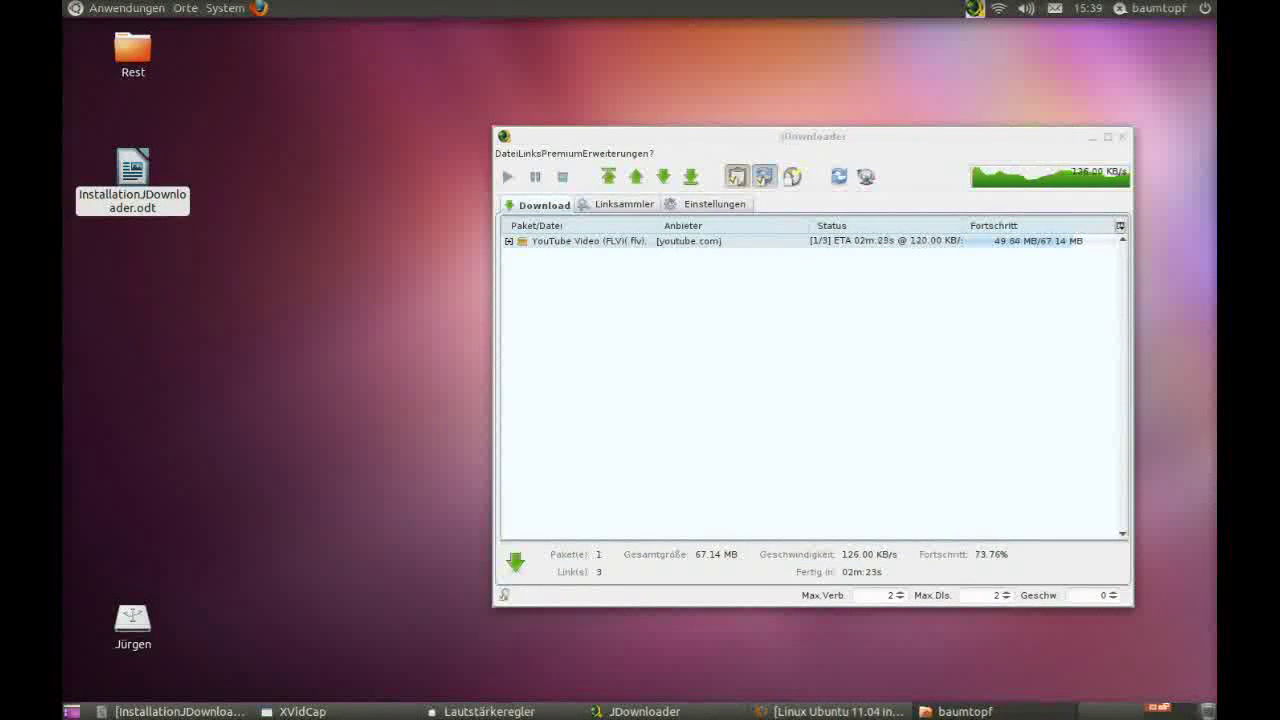
drag(1006, 220, 325, 117)
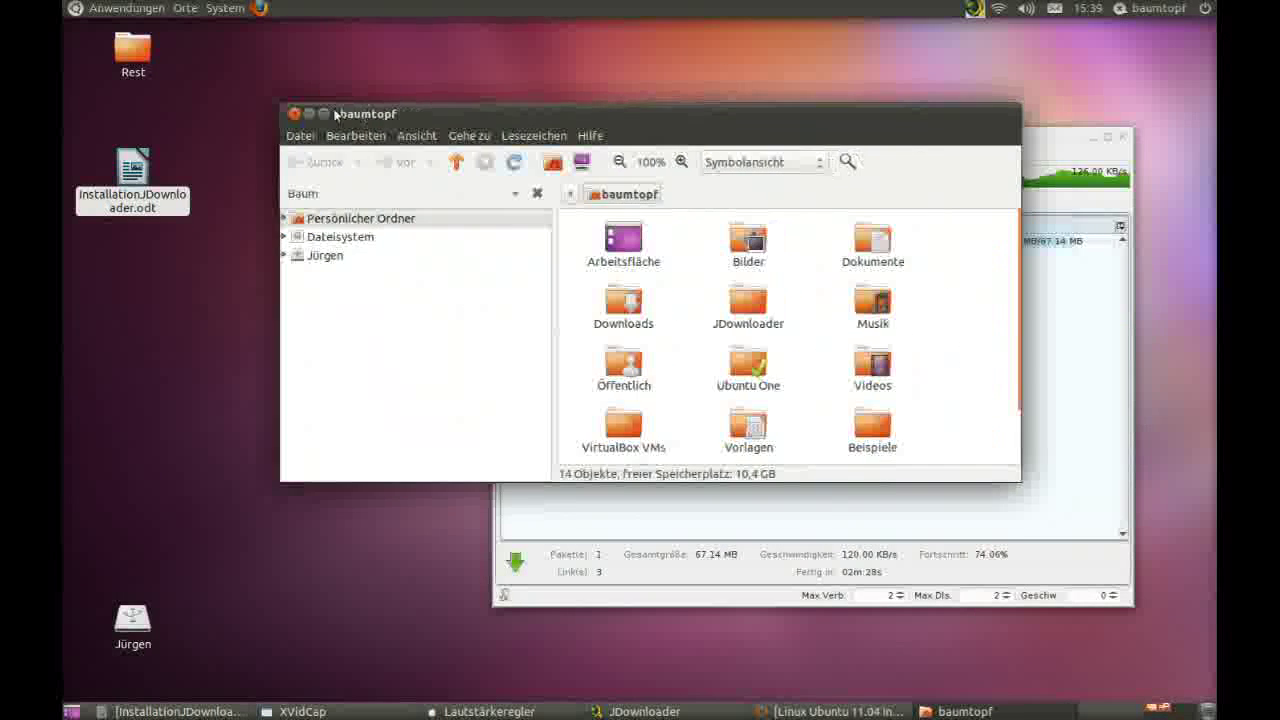
double_click(325, 117)
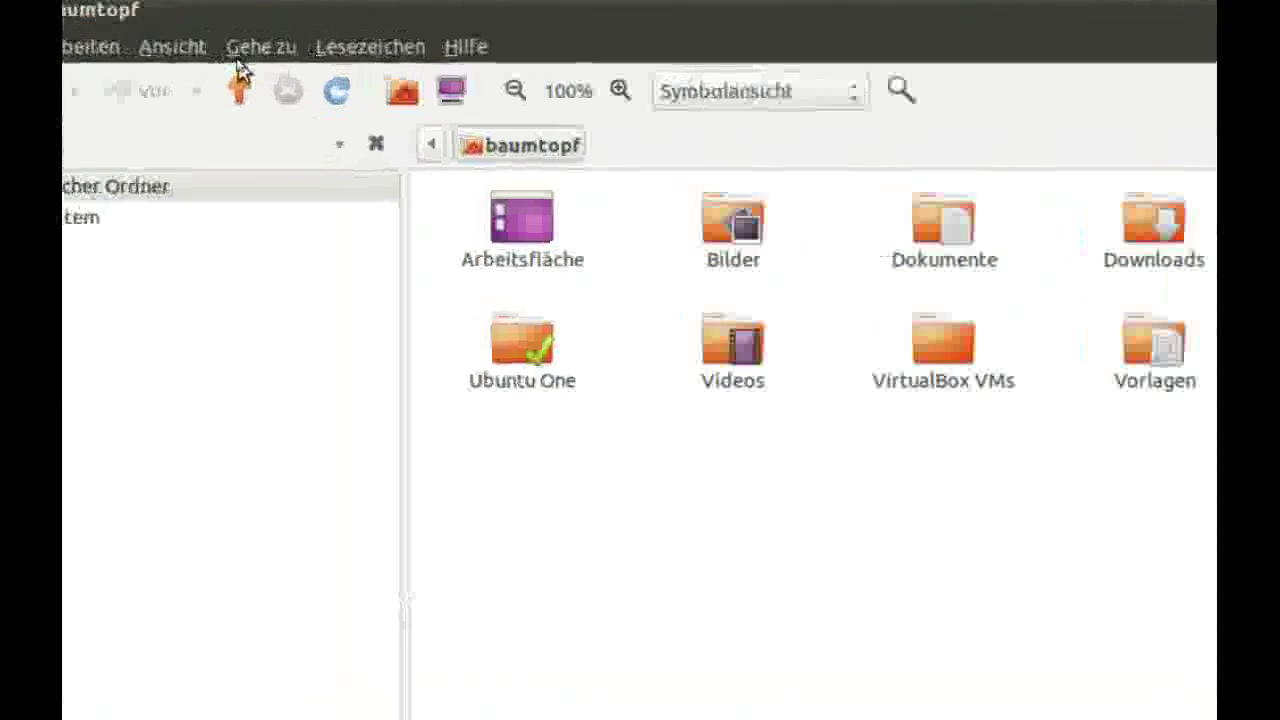
Show hidden files in the home folder and select the 360p FLV video in the .jdownloader/downloads folder.
click(187, 51)
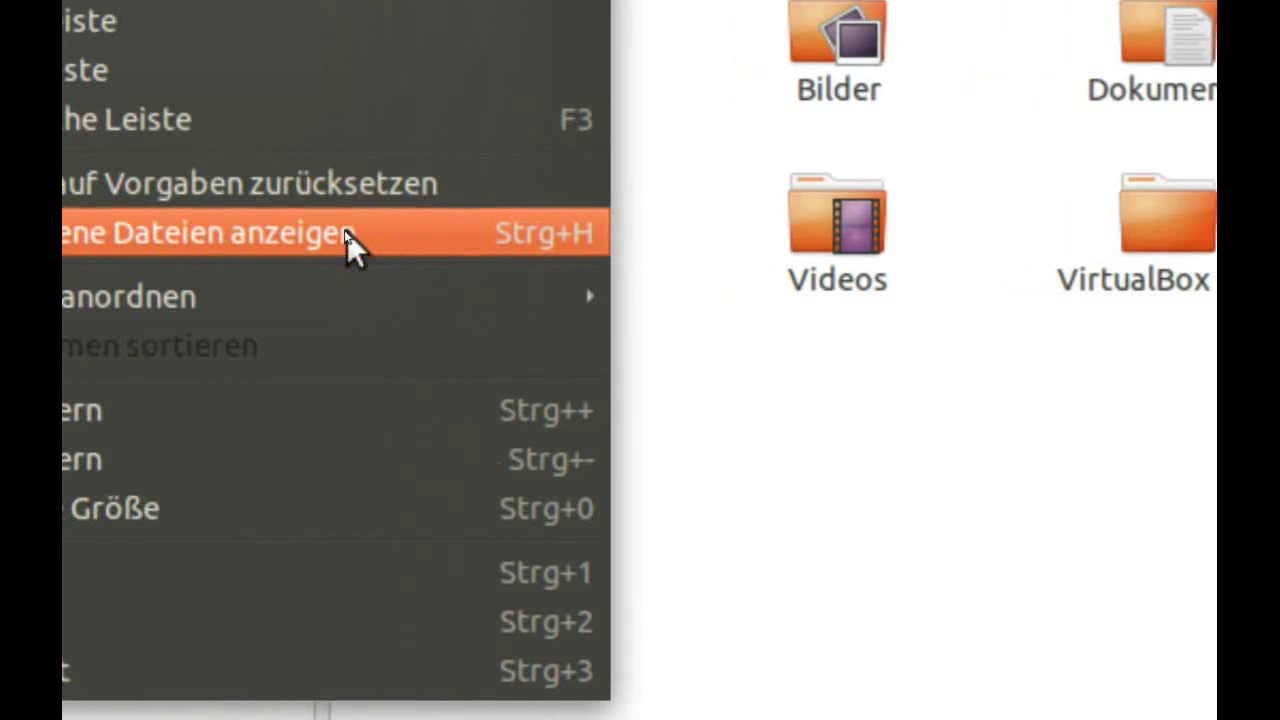
click(135, 232)
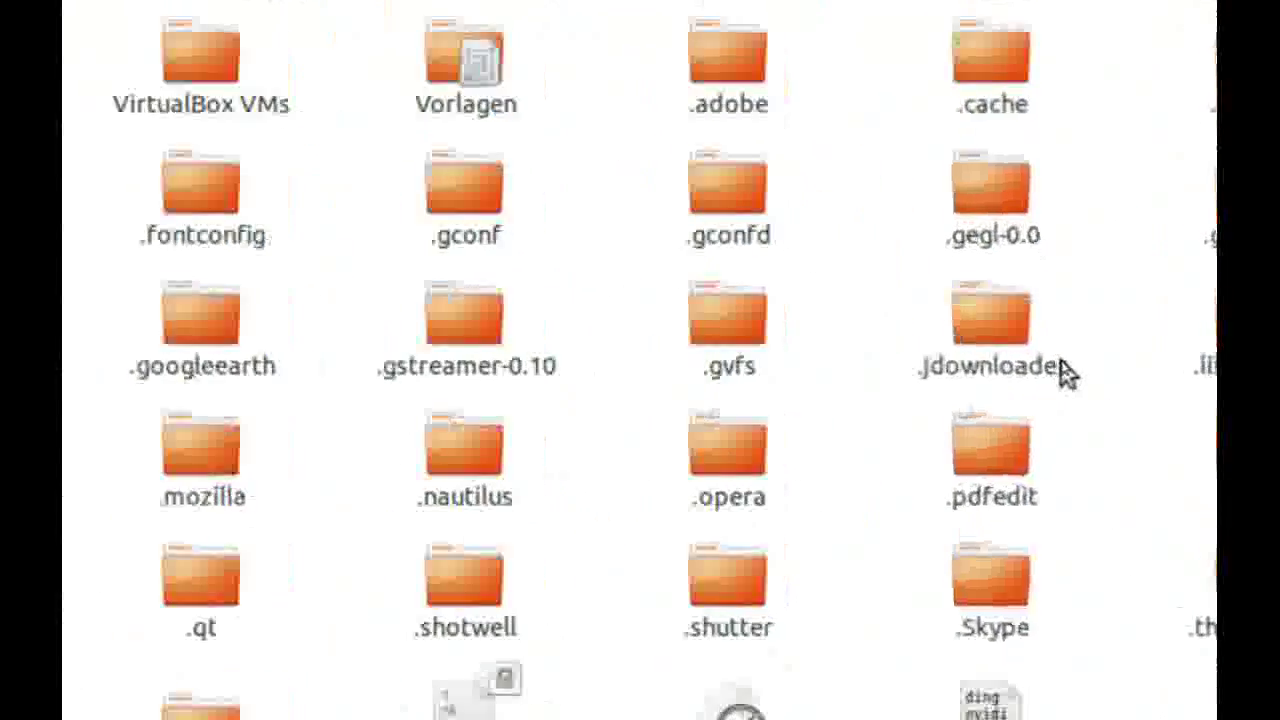
double_click(1050, 372)
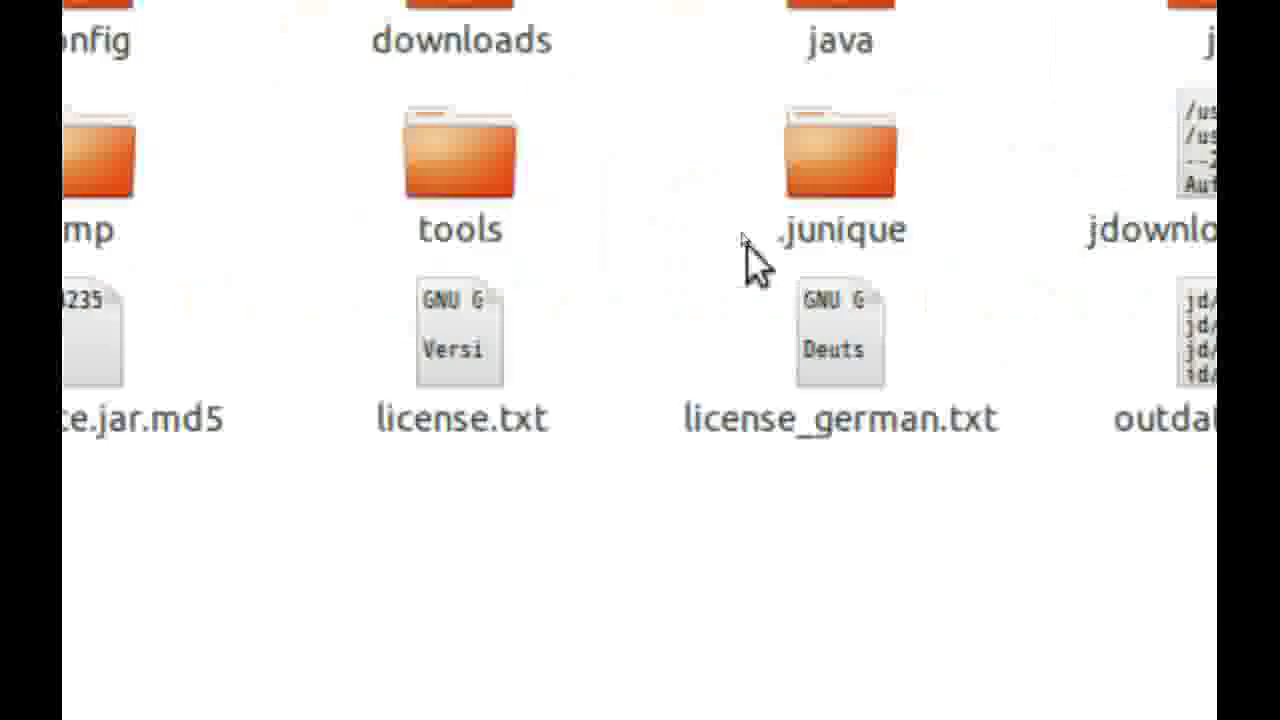
click(463, 2)
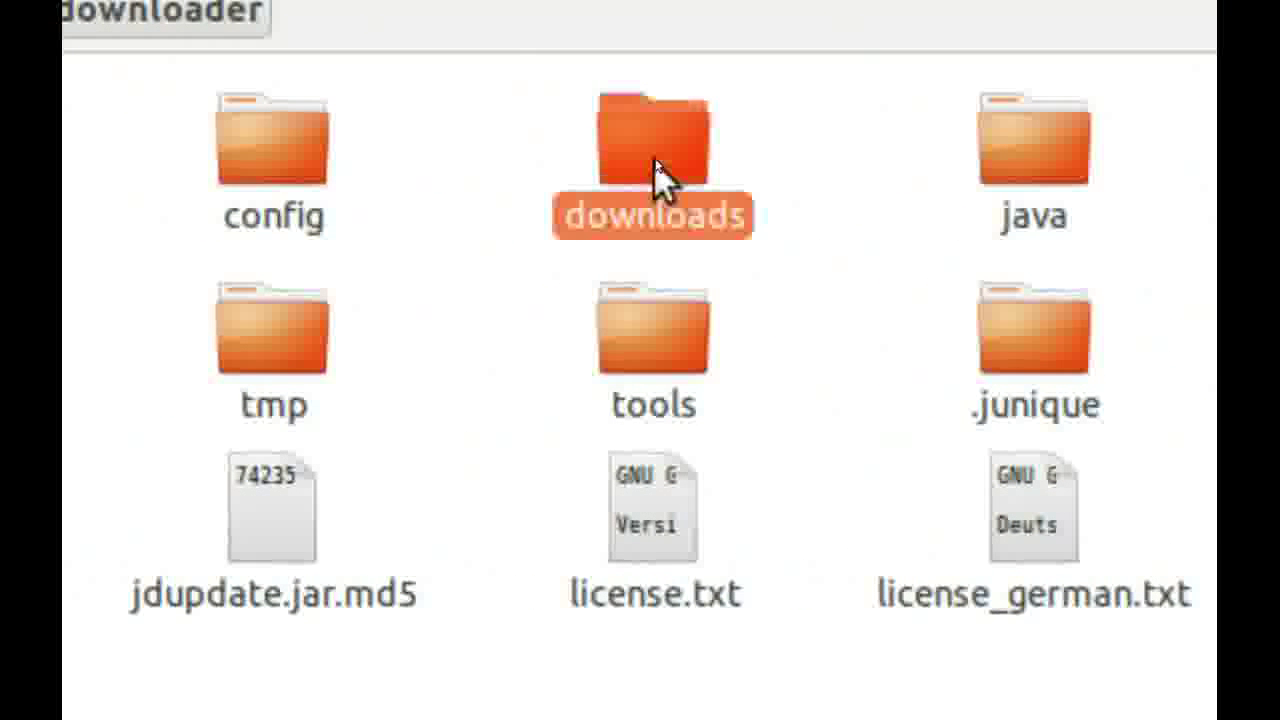
double_click(655, 180)
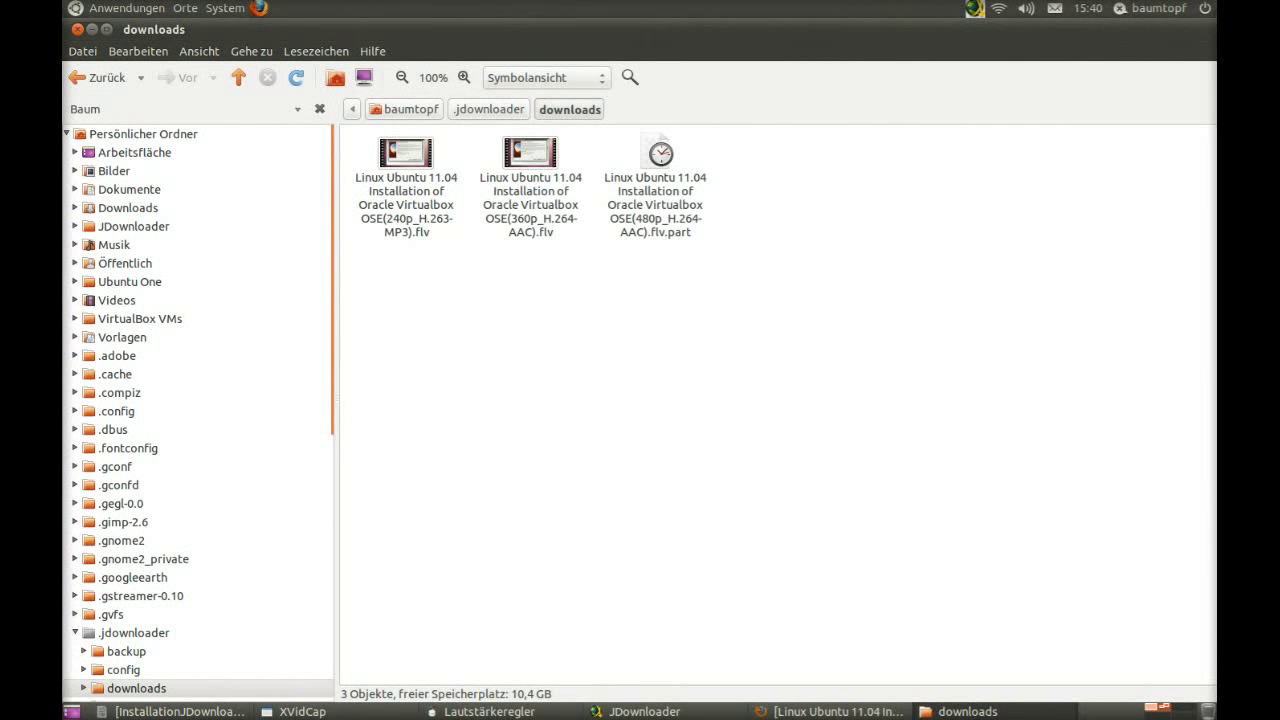
click(530, 190)
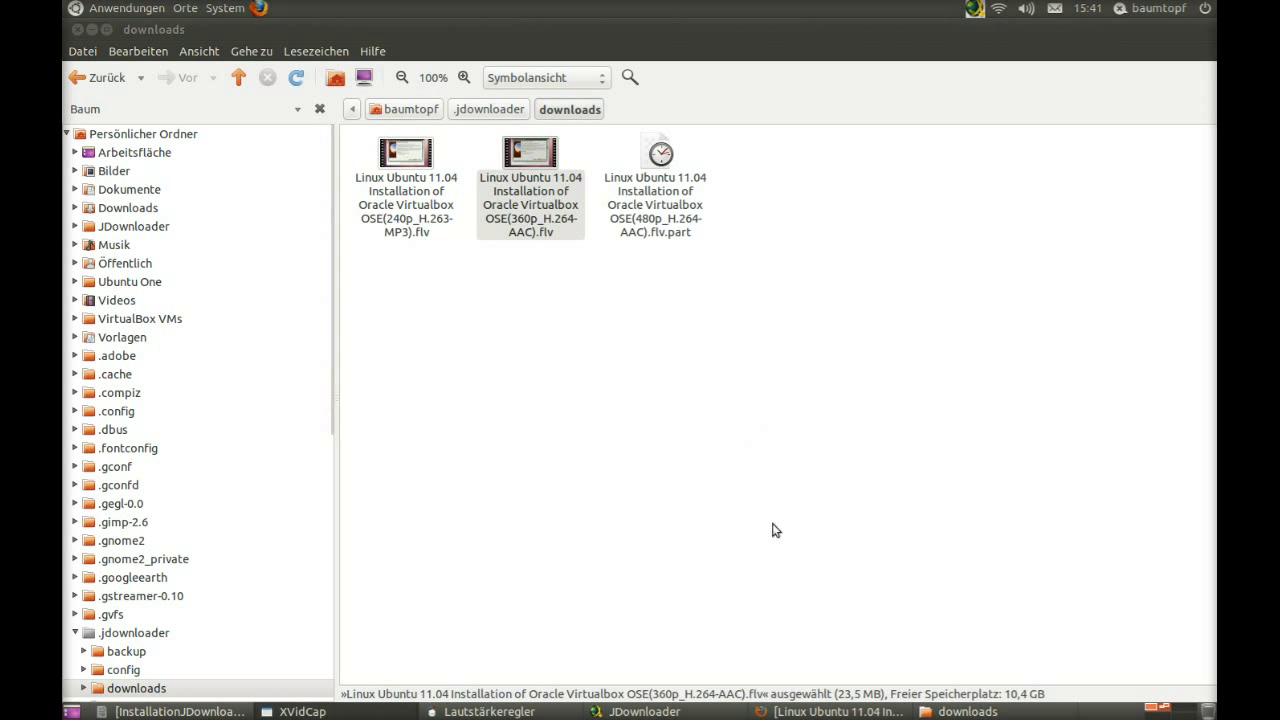
Switch to JDownloader, expand the YouTube Video (FLV) package to check each file's download progress, and minimise the window.
click(745, 705)
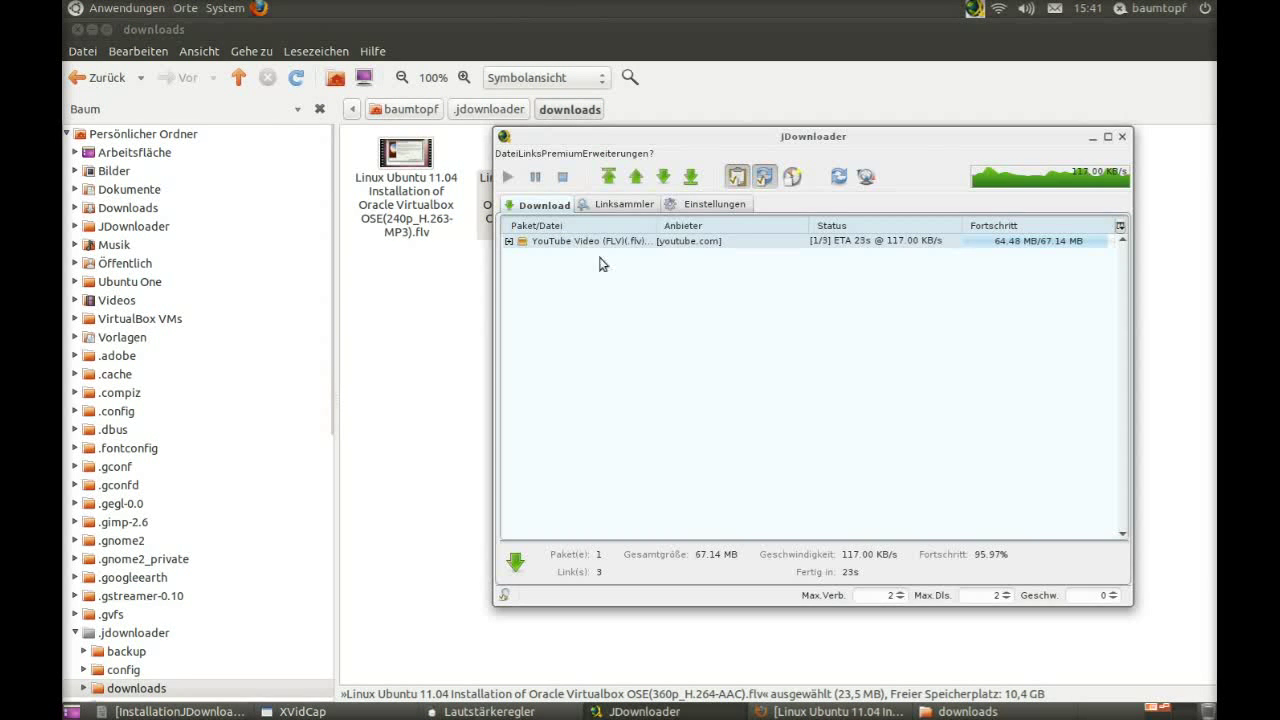
click(509, 242)
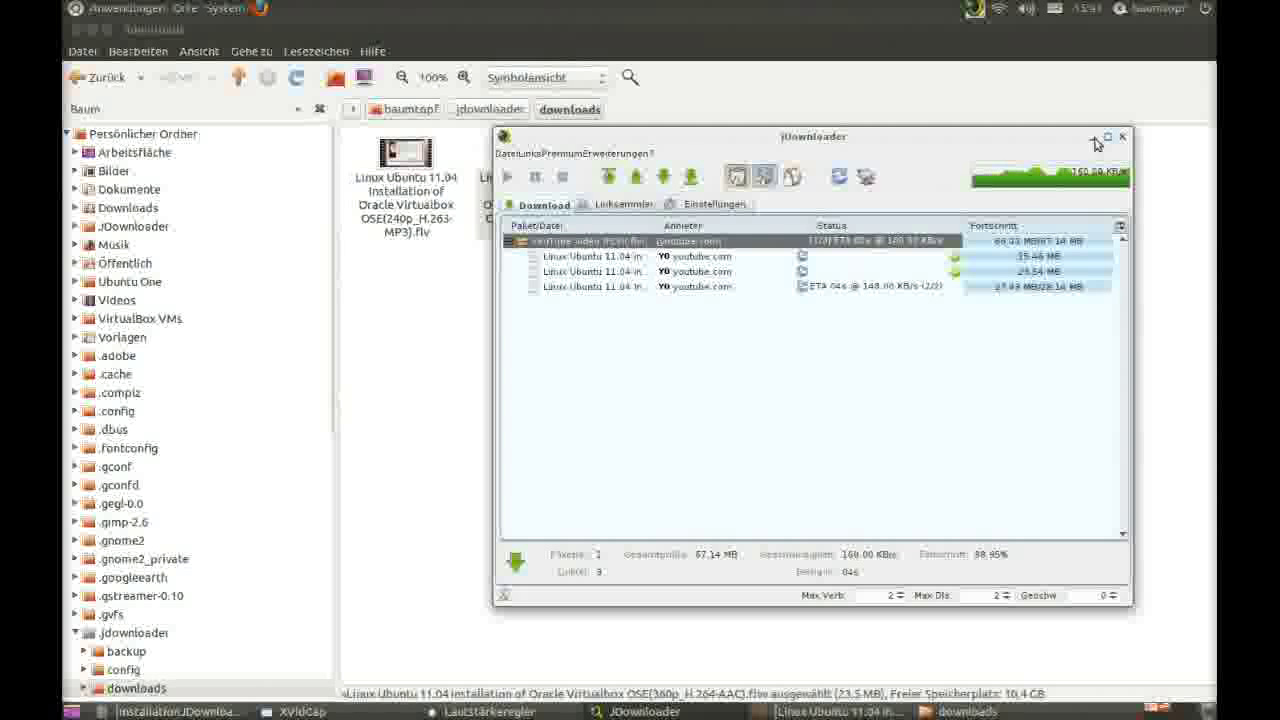
key(alt+F9)
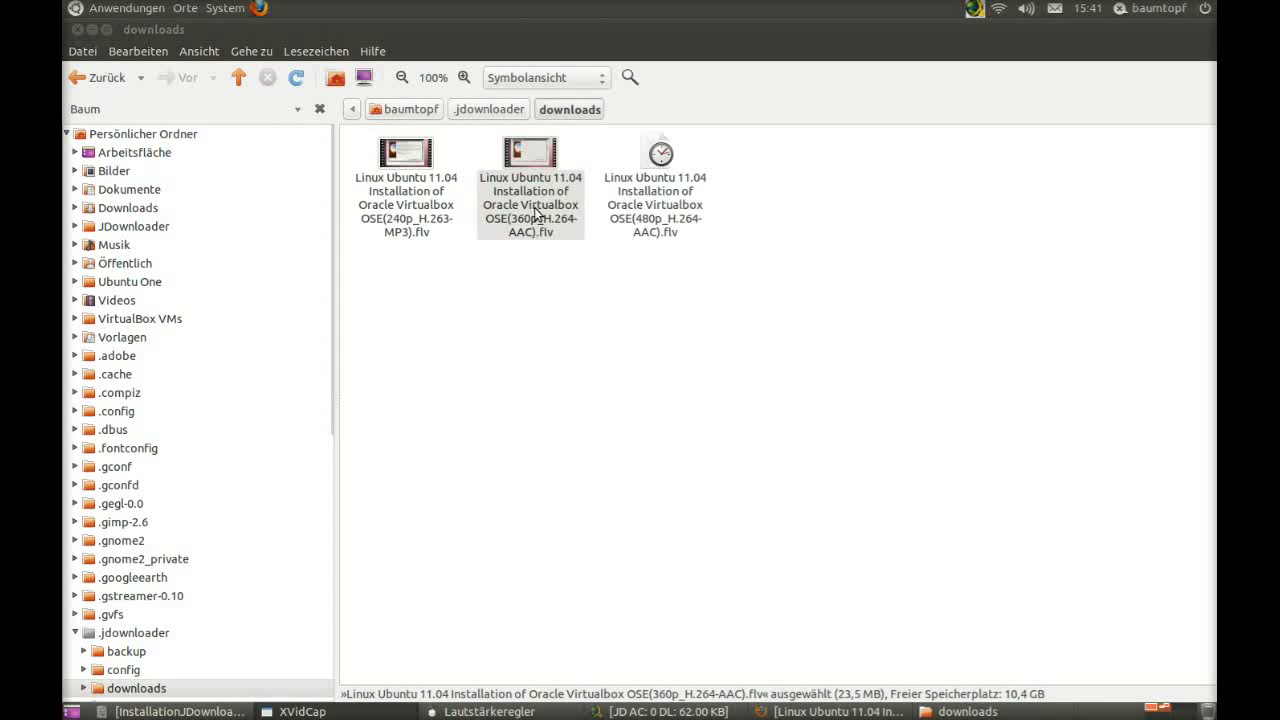
Play the downloaded 360p FLV video from the downloads folder to check it, and close the video player.
double_click(534, 210)
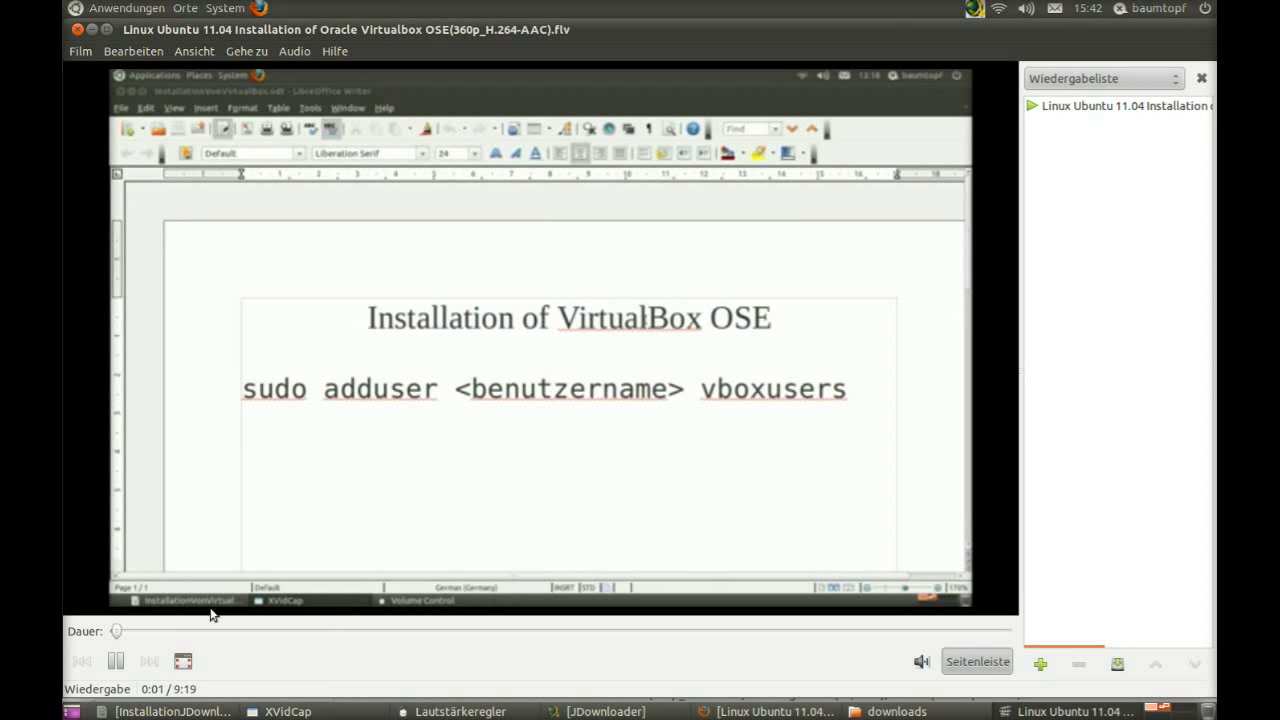
click(77, 29)
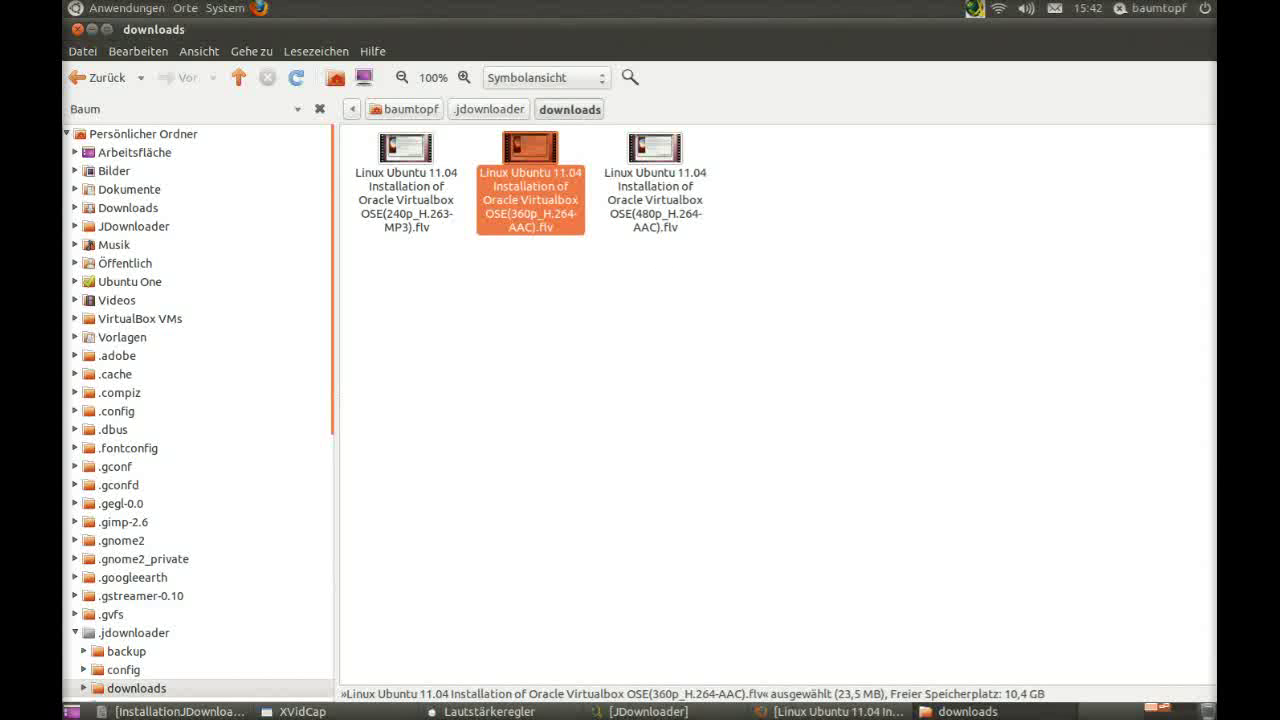
key(Return)
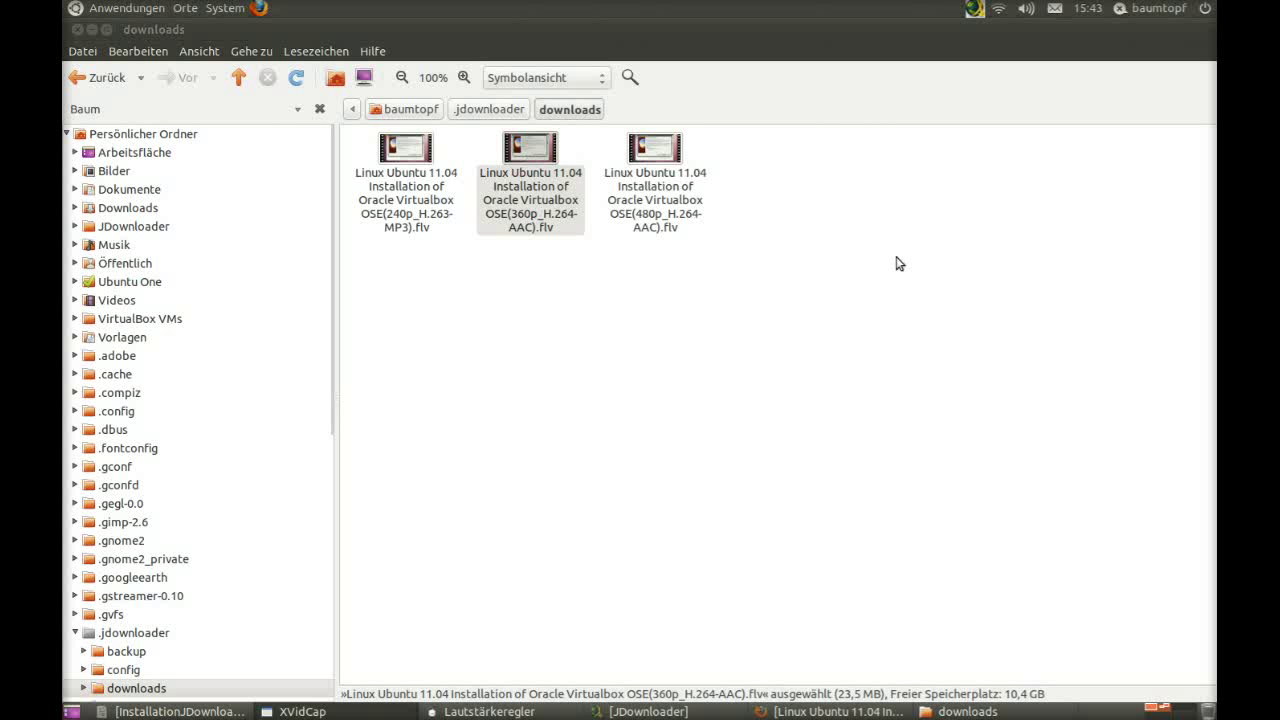